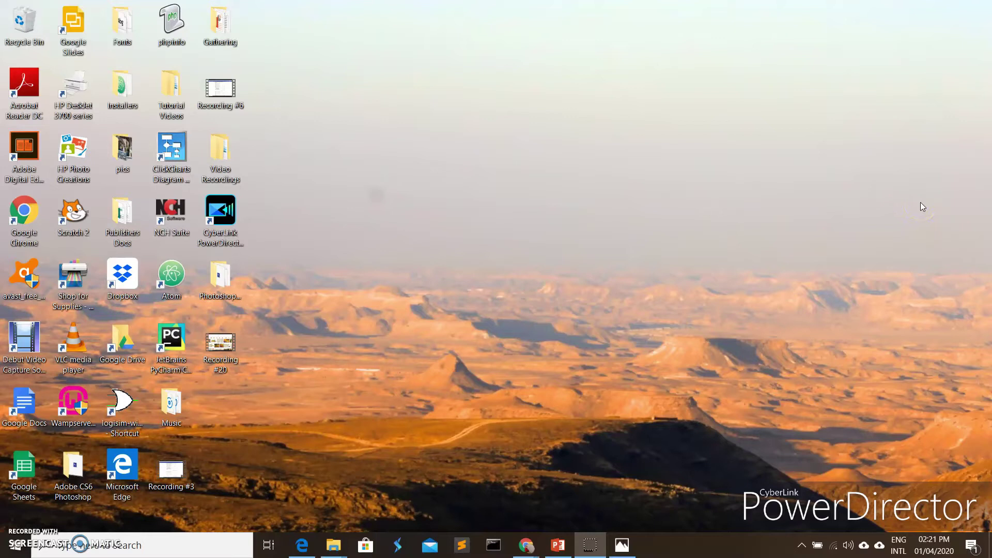
# - Launch Publisher 2013 and dismiss the Office activation wizard
pyautogui.click(169, 543)
pyautogui.write('ou')
pyautogui.press('BackSpace')
pyautogui.press('BackSpace')
pyautogui.write('pu')
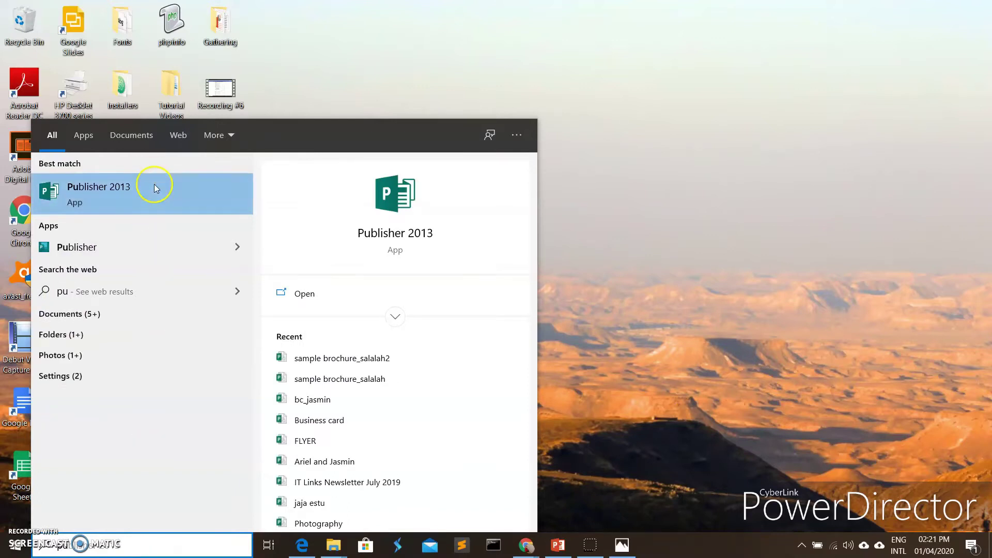
pyautogui.click(155, 186)
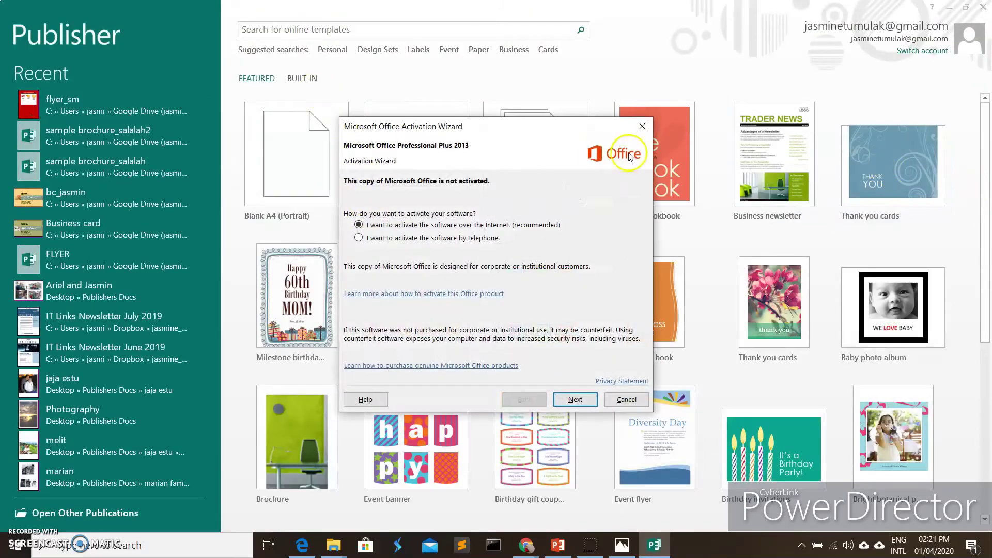
pyautogui.click(650, 131)
# - Create a blank A4 (Portrait) 21 x 29.7 cm publication from the built-in flyer templates
pyautogui.click(301, 78)
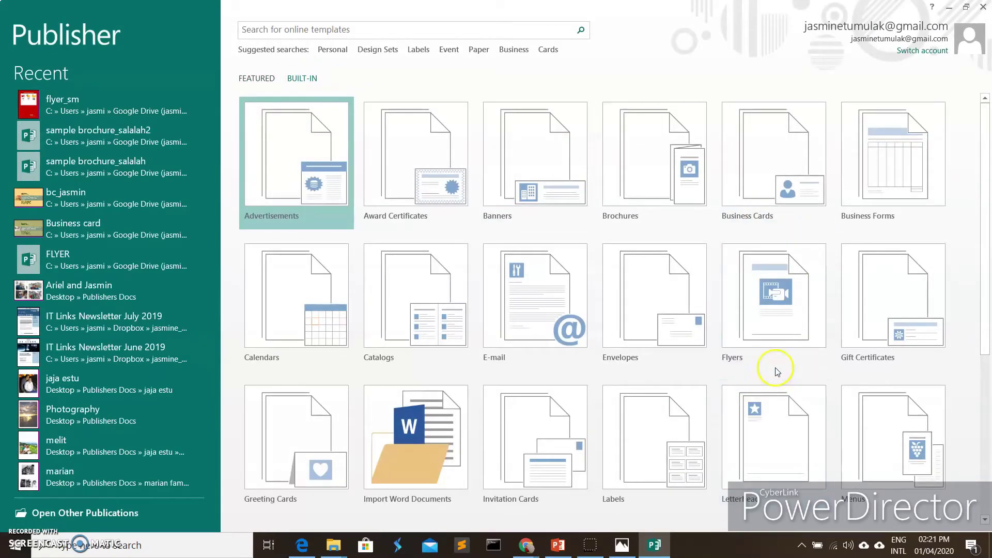
pyautogui.click(771, 296)
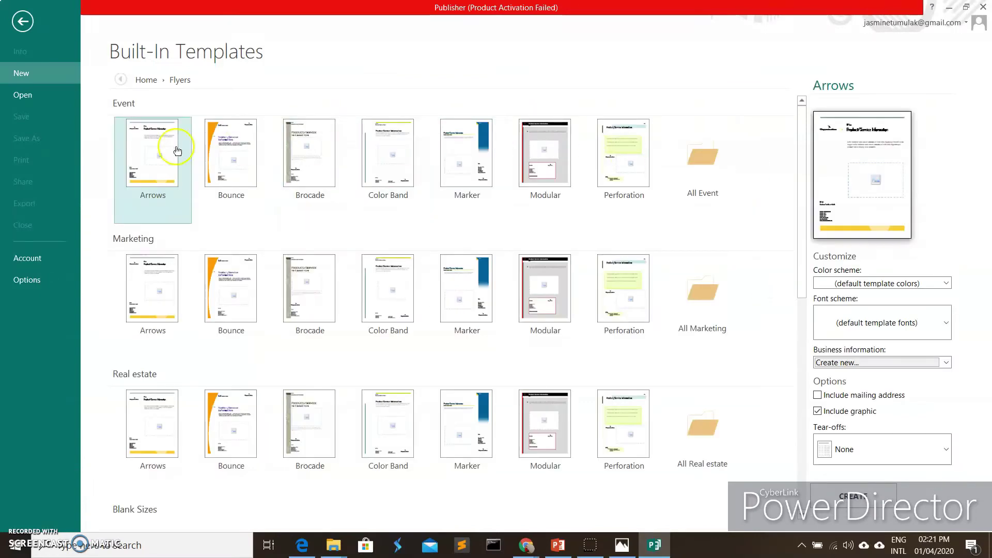
pyautogui.click(735, 197)
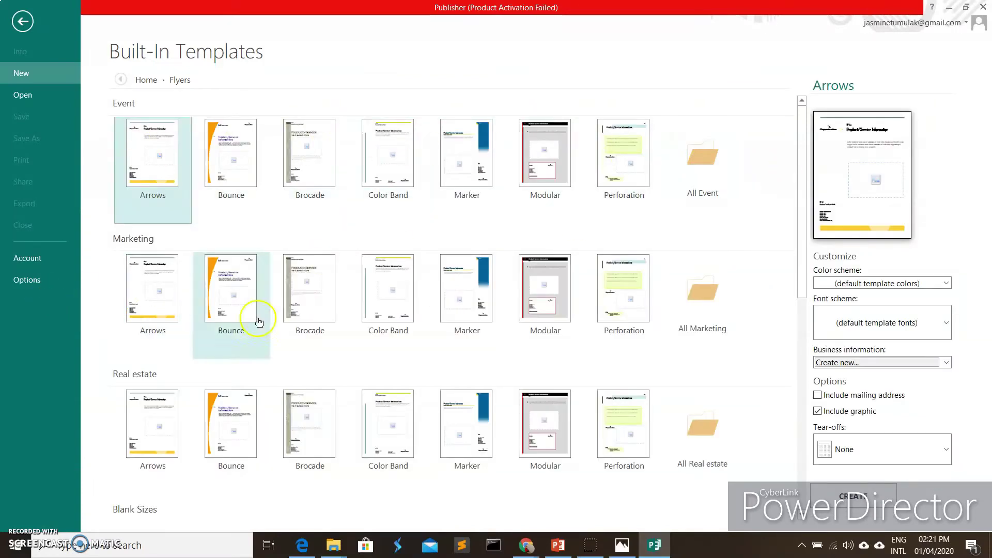
pyautogui.scroll(-5, 272, 370)
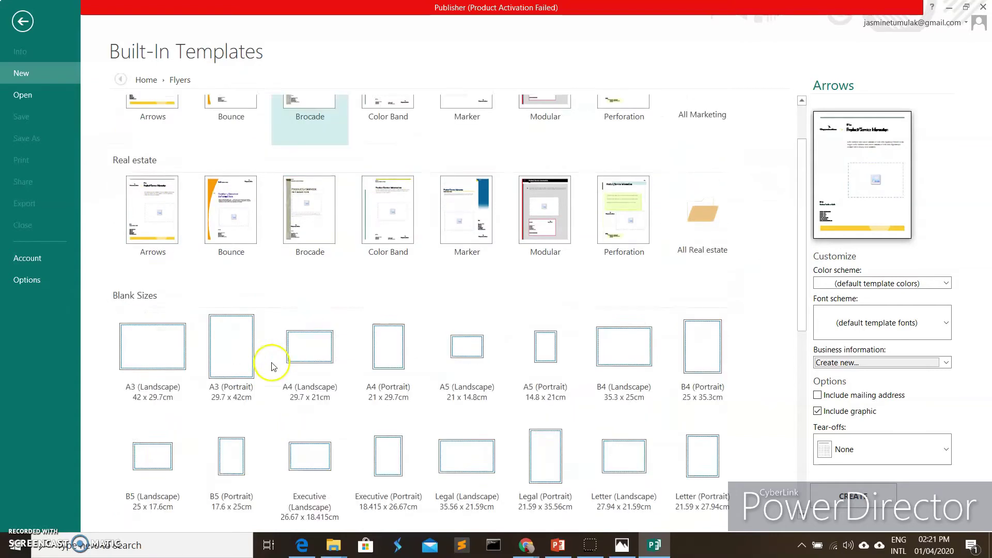
pyautogui.scroll(5, 283, 372)
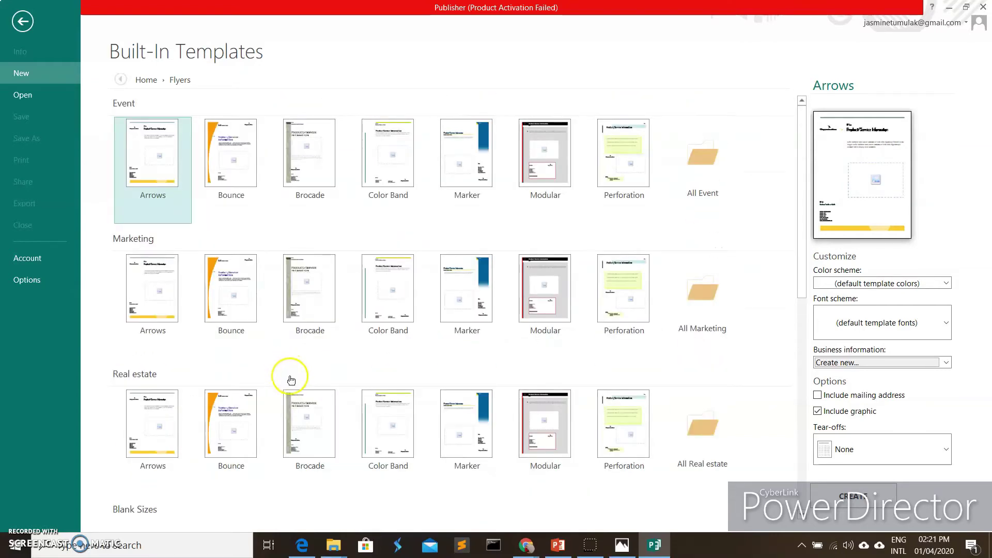
pyautogui.scroll(-4, 290, 377)
pyautogui.scroll(-2, 291, 381)
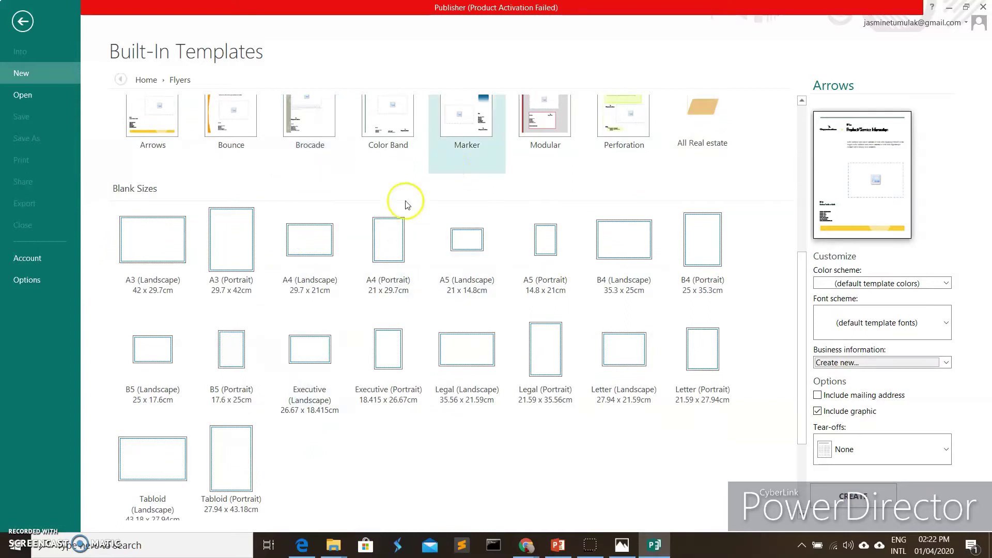
pyautogui.click(161, 277)
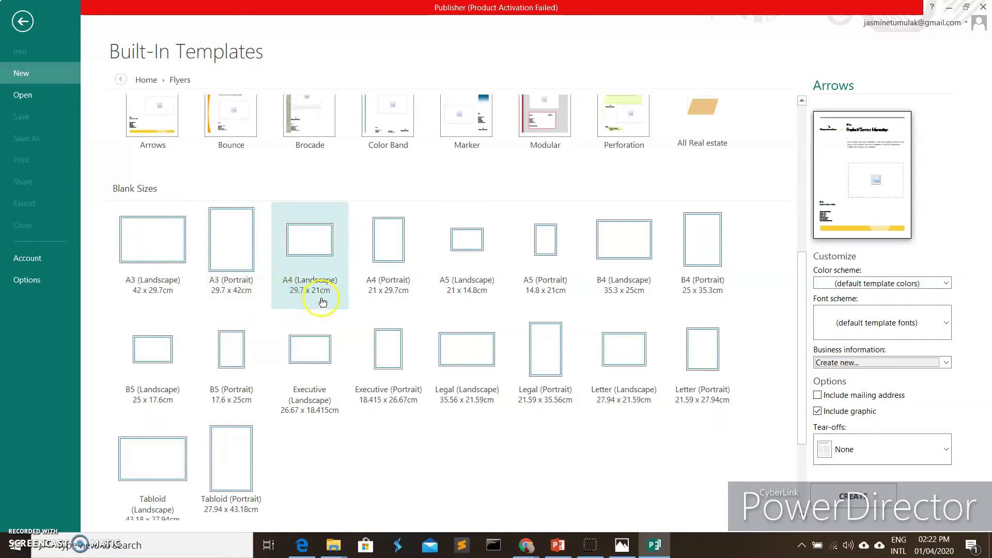
pyautogui.click(395, 243)
pyautogui.click(838, 474)
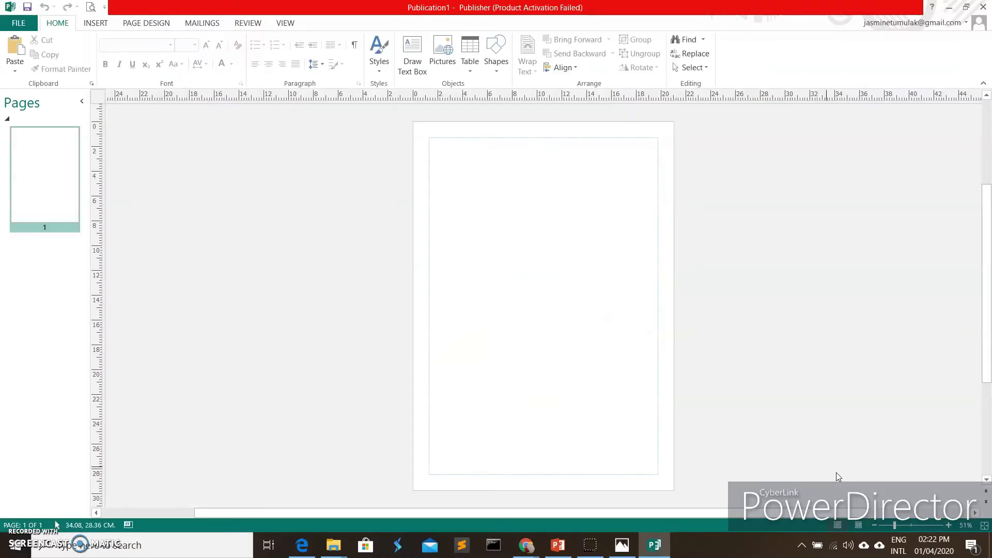
# - Examine the layout of the sample picture flyer.jpg from the open folder, close it and return to Publisher
pyautogui.click(337, 545)
pyautogui.click(321, 465)
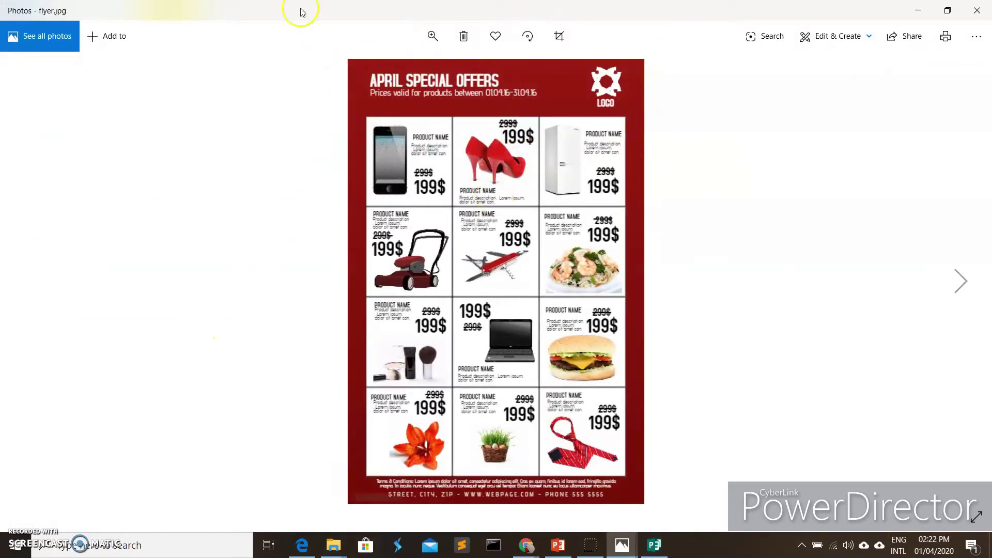
pyautogui.click(976, 10)
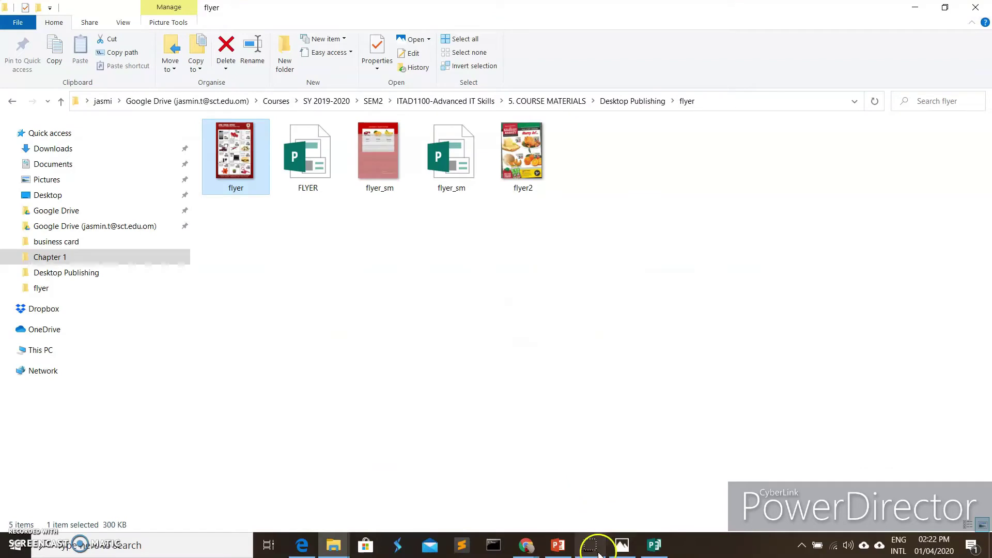
pyautogui.click(654, 545)
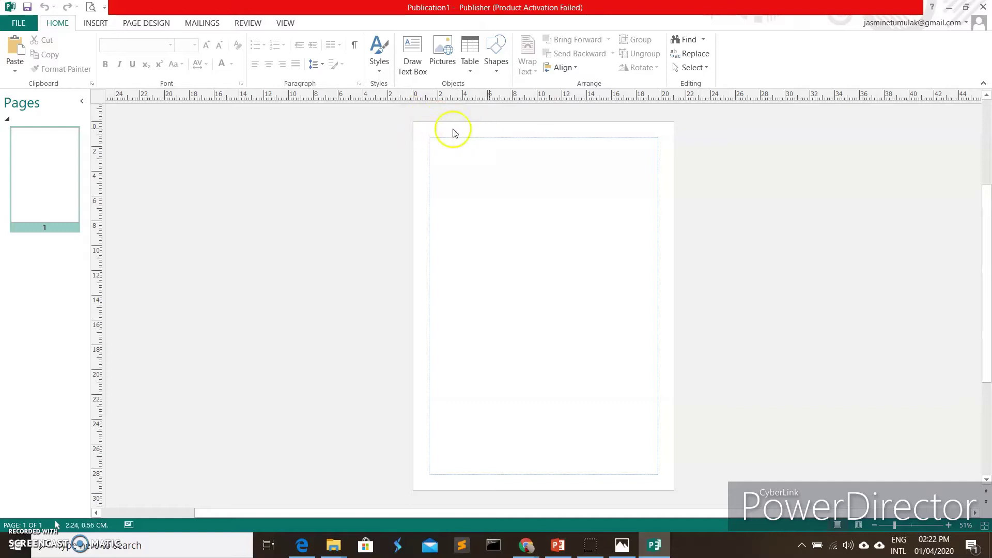
# - Open the Format Background settings for the flyer page
pyautogui.click(147, 23)
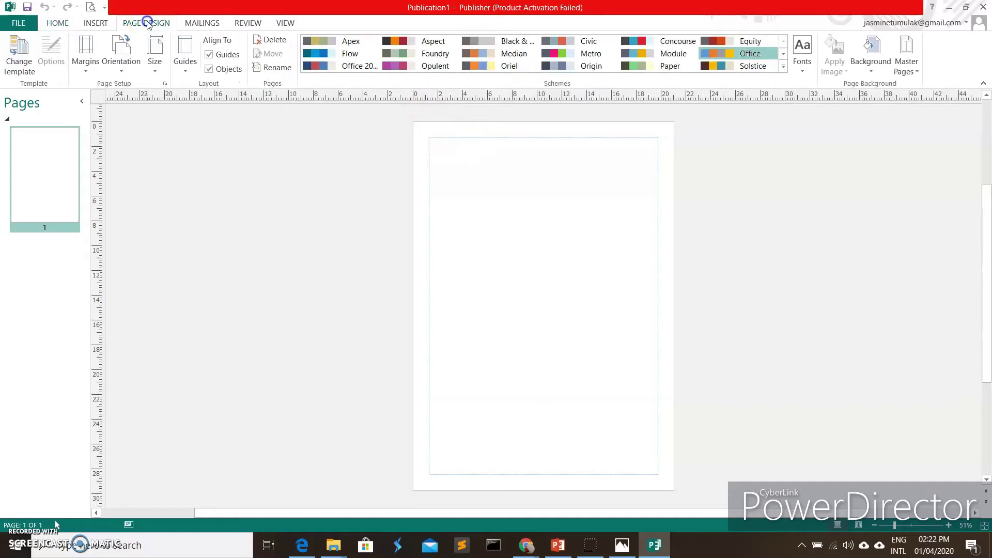
pyautogui.click(870, 72)
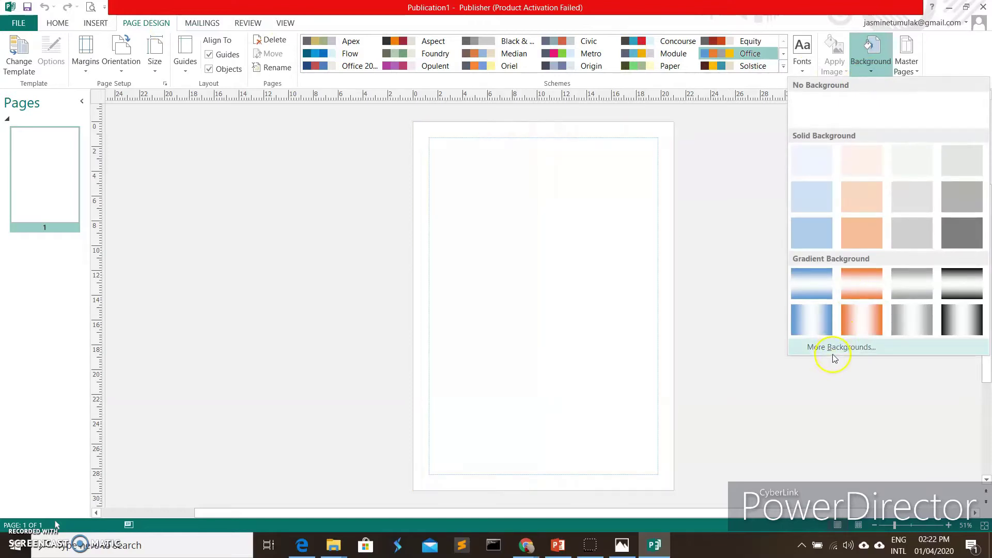
pyautogui.click(833, 350)
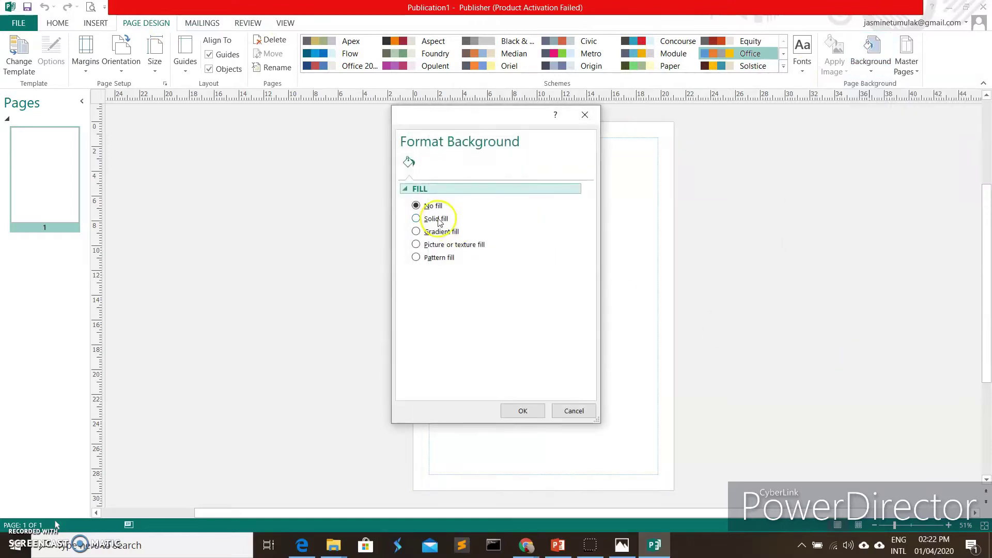
pyautogui.click(416, 245)
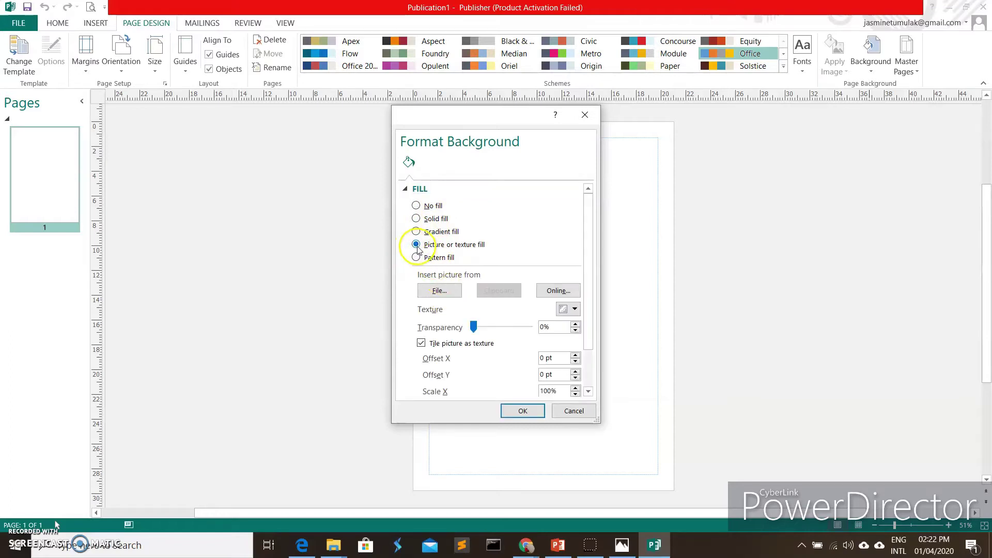
pyautogui.click(434, 289)
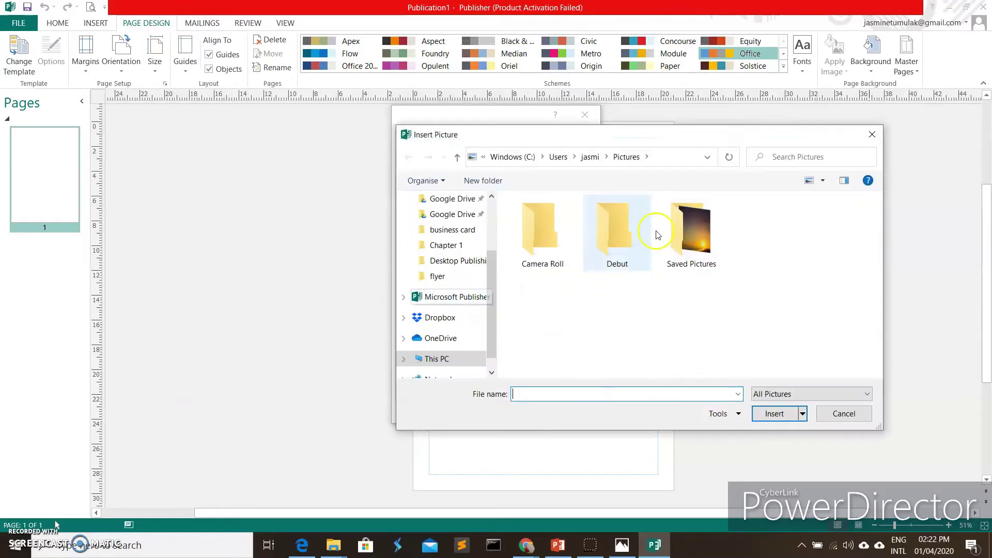
pyautogui.click(872, 136)
# - Apply a solid red fill from the standard colors to the page background
pyautogui.click(416, 219)
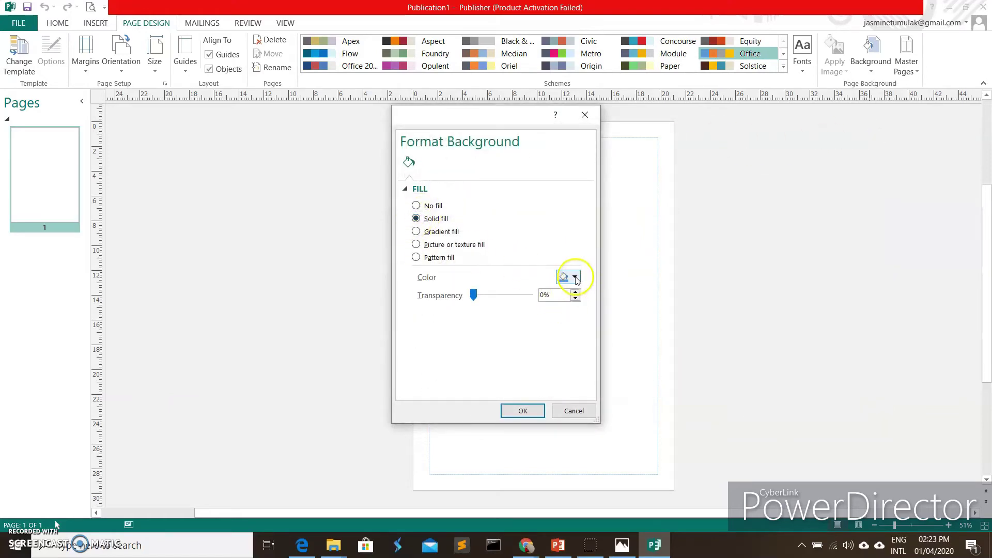
pyautogui.click(575, 277)
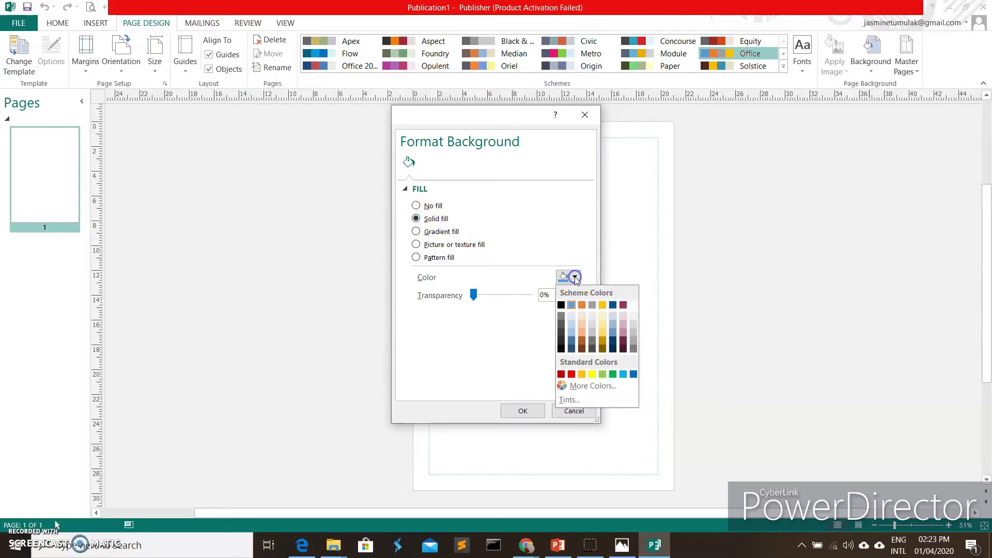
pyautogui.click(571, 375)
pyautogui.click(524, 411)
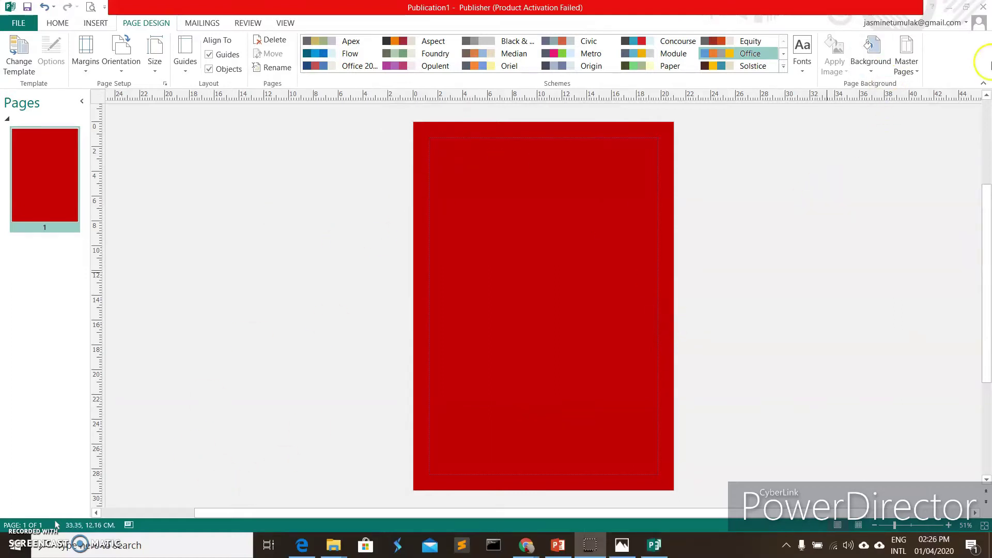
# - Draw a text box near the page's upper edge, enter JASMINE'S SUPERMARKET and widen the box to about 13 cm
pyautogui.click(97, 26)
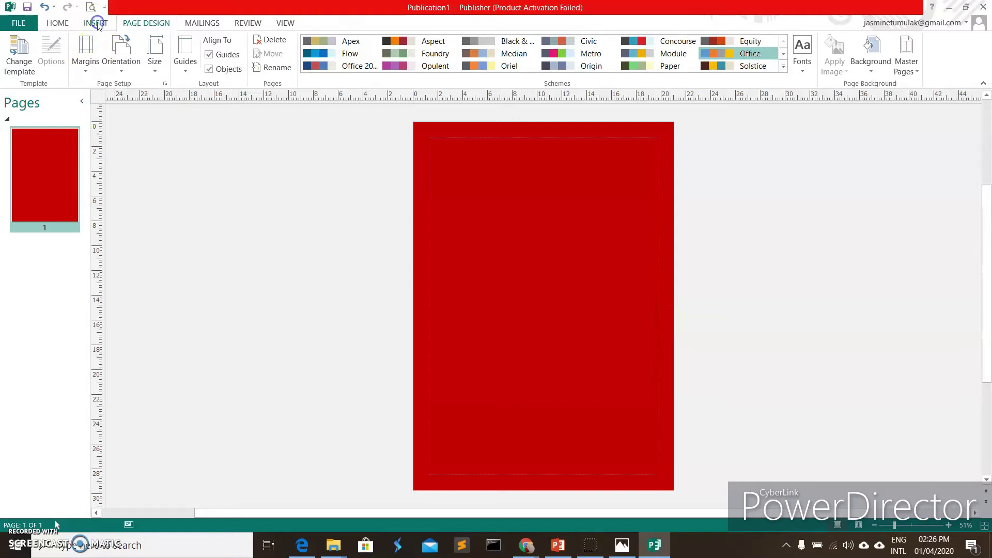
pyautogui.click(98, 25)
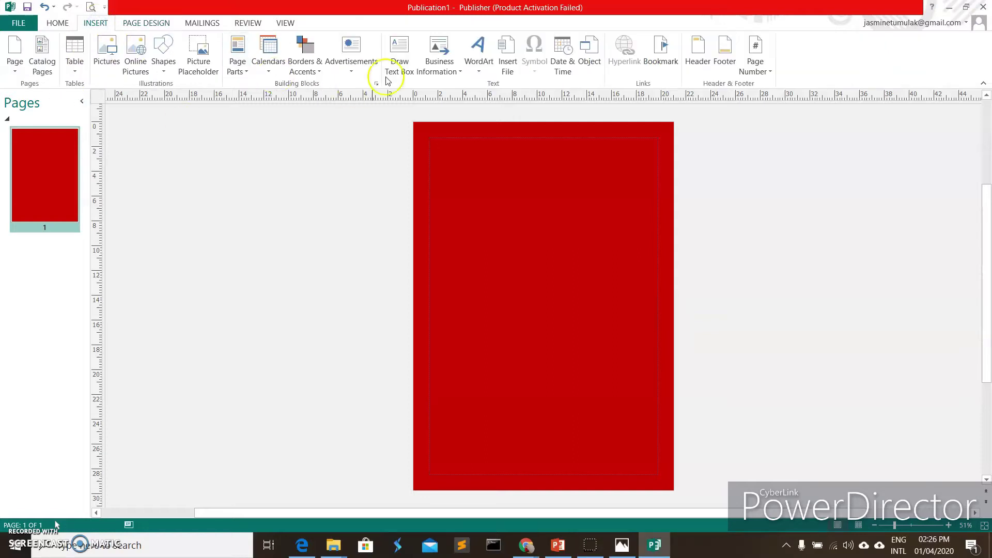
pyautogui.click(403, 52)
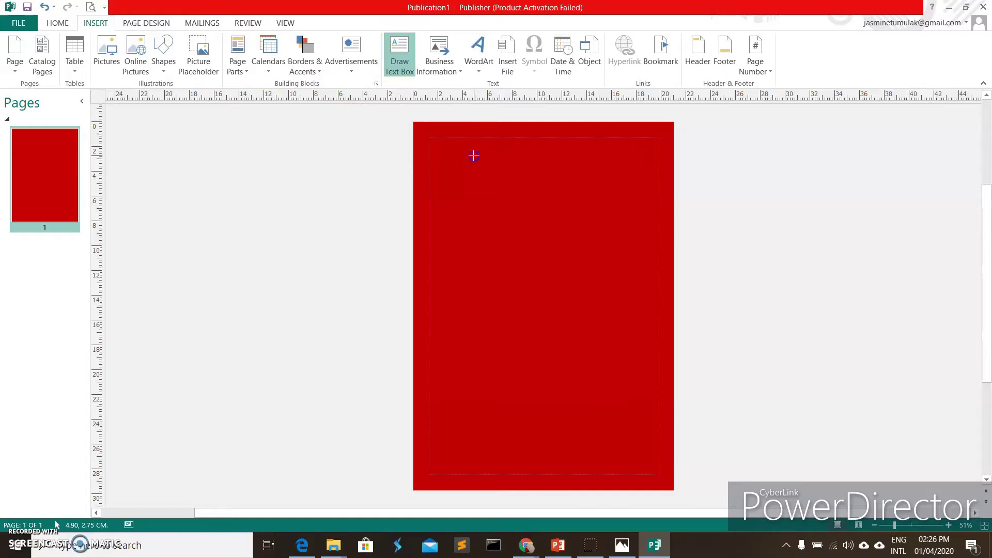
pyautogui.moveTo(470, 151); pyautogui.dragTo(509, 191)
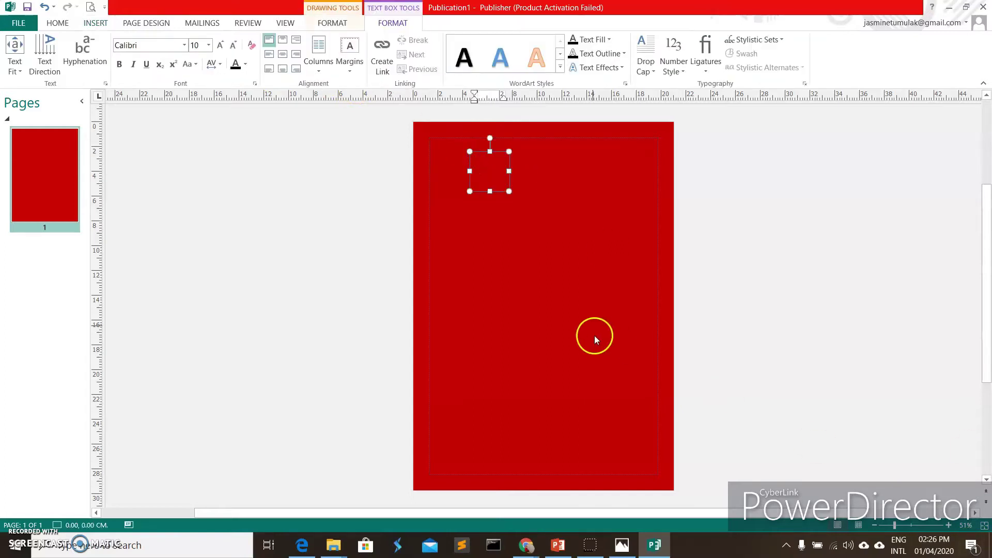
pyautogui.moveTo(894, 525); pyautogui.dragTo(910, 526)
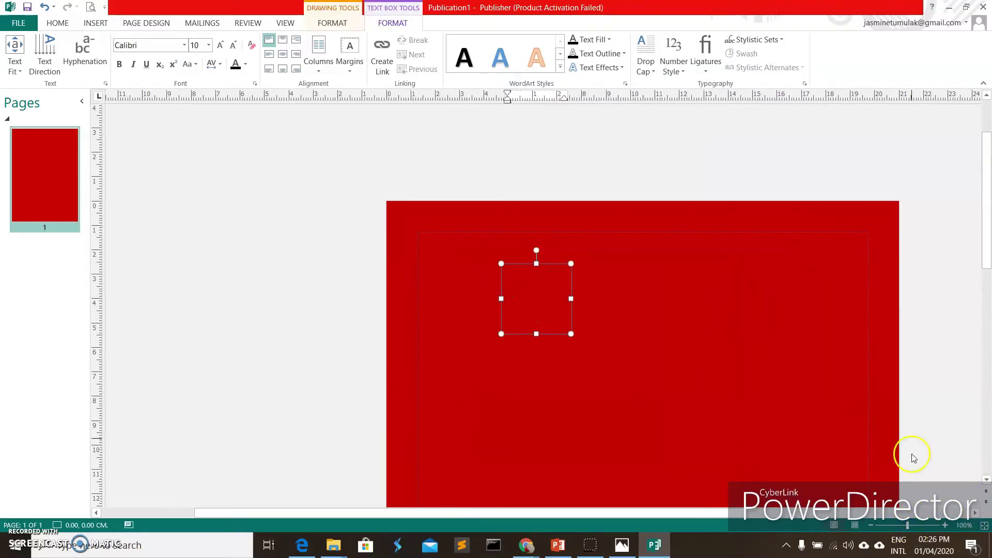
pyautogui.scroll(-3, 907, 414)
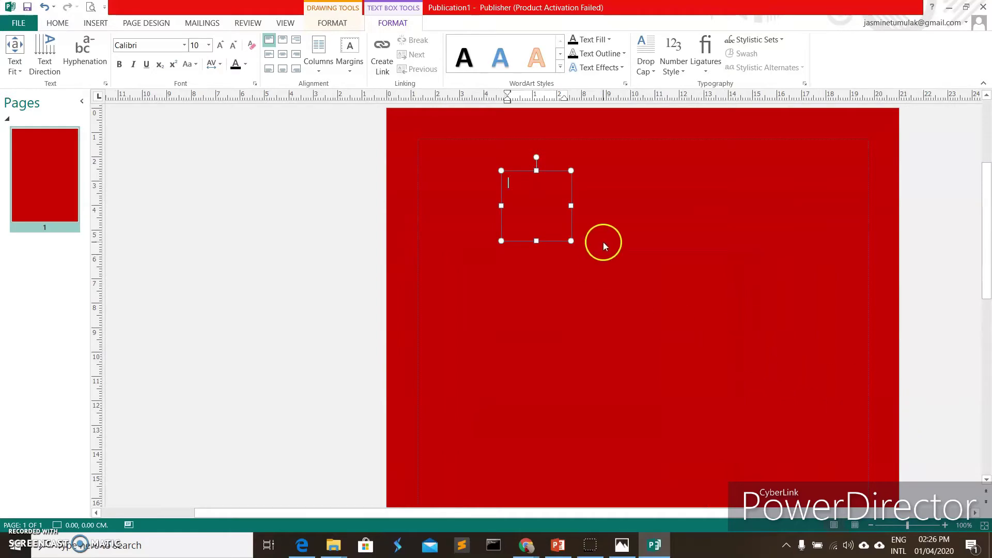
pyautogui.press('capslock')
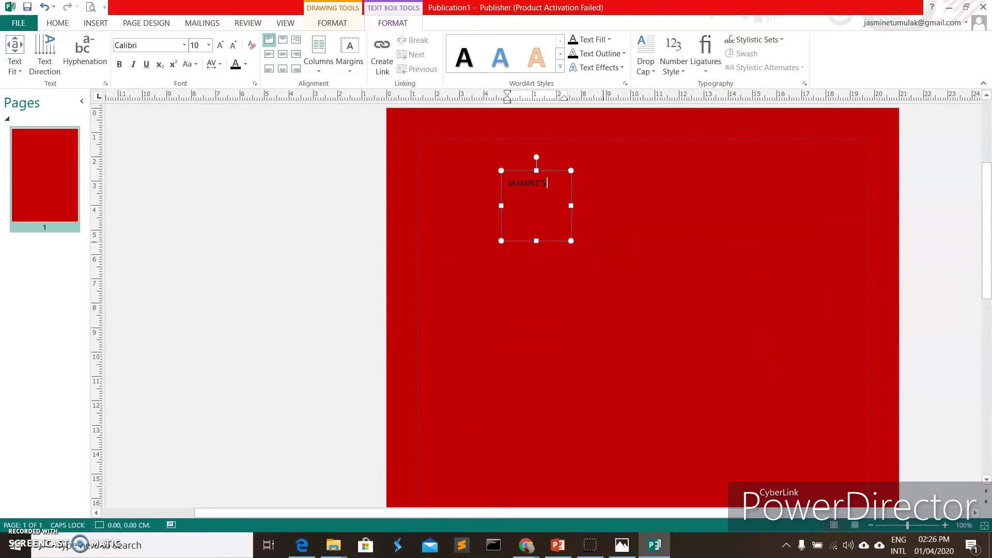
pyautogui.write('MARKET')
pyautogui.moveTo(569, 212); pyautogui.dragTo(825, 206)
# - Set the JASMINE'S SUPERMARKET title to 28 pt and center it horizontally and vertically in its text box
pyautogui.moveTo(646, 184); pyautogui.dragTo(469, 186)
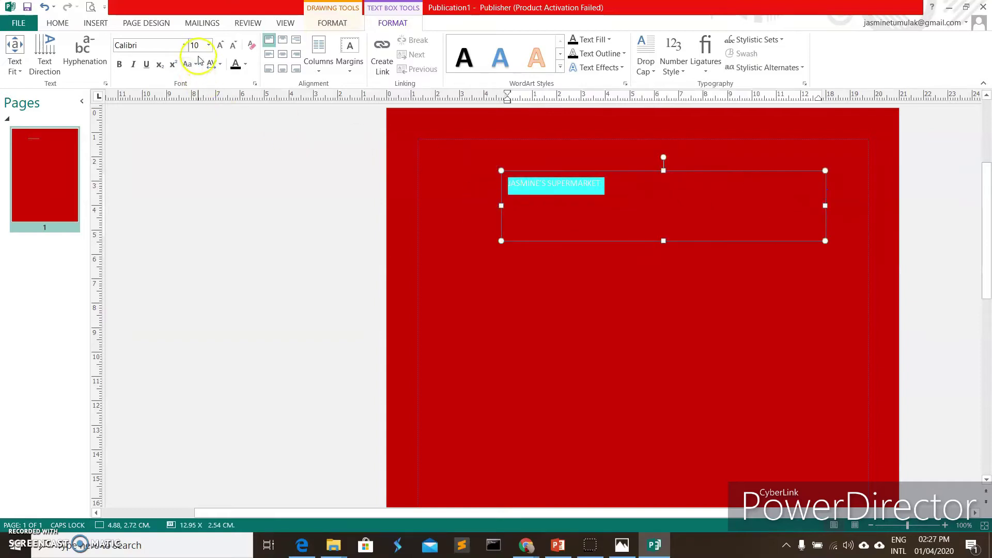
pyautogui.click(209, 45)
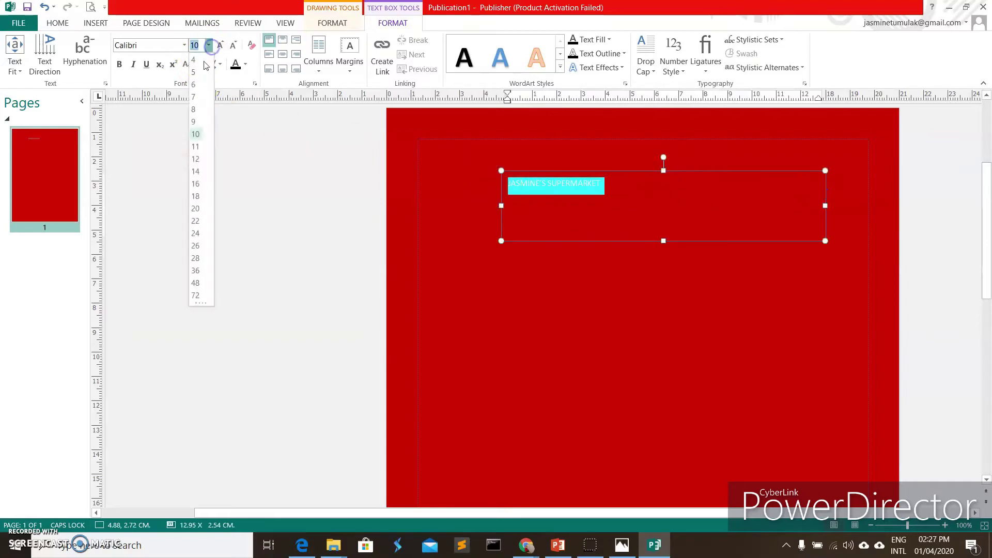
pyautogui.click(196, 258)
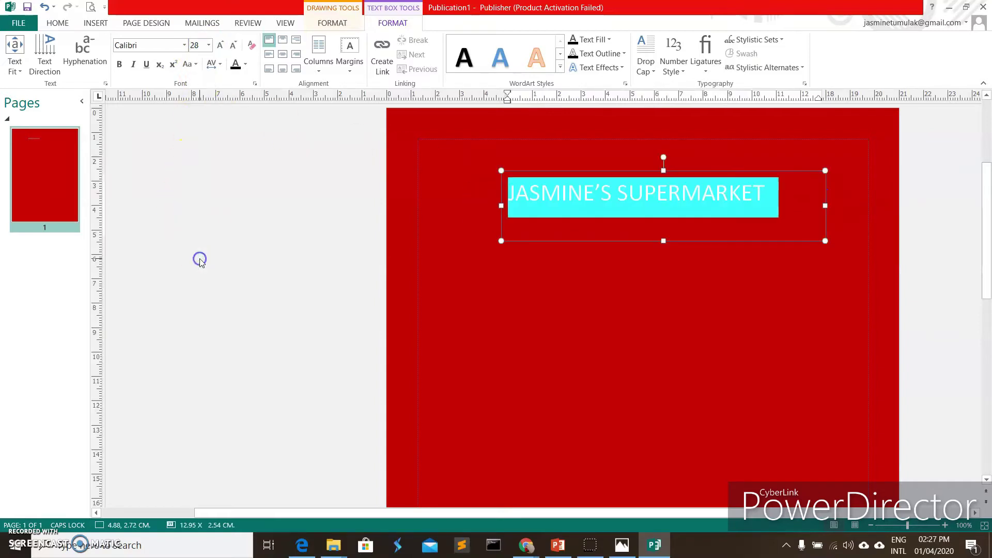
pyautogui.click(283, 55)
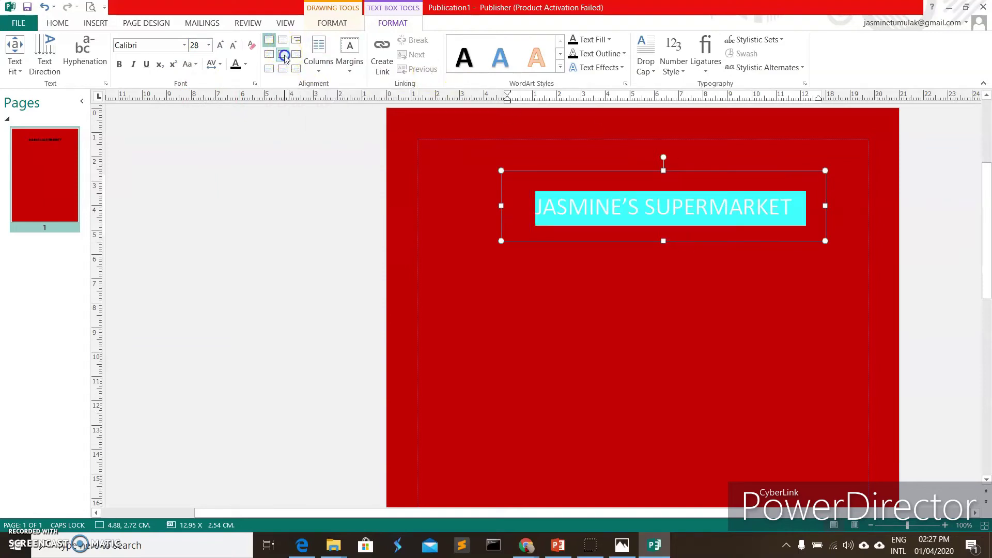
# - Change the title's font to Britannic Bold and move its text box up to about 4.39, 1.52 cm, near the top margin
pyautogui.click(184, 46)
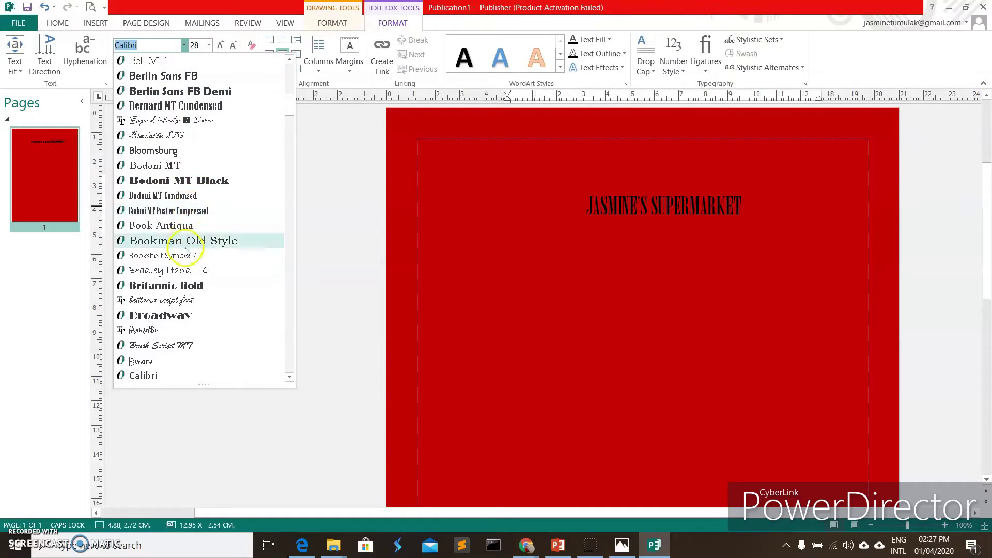
pyautogui.click(181, 286)
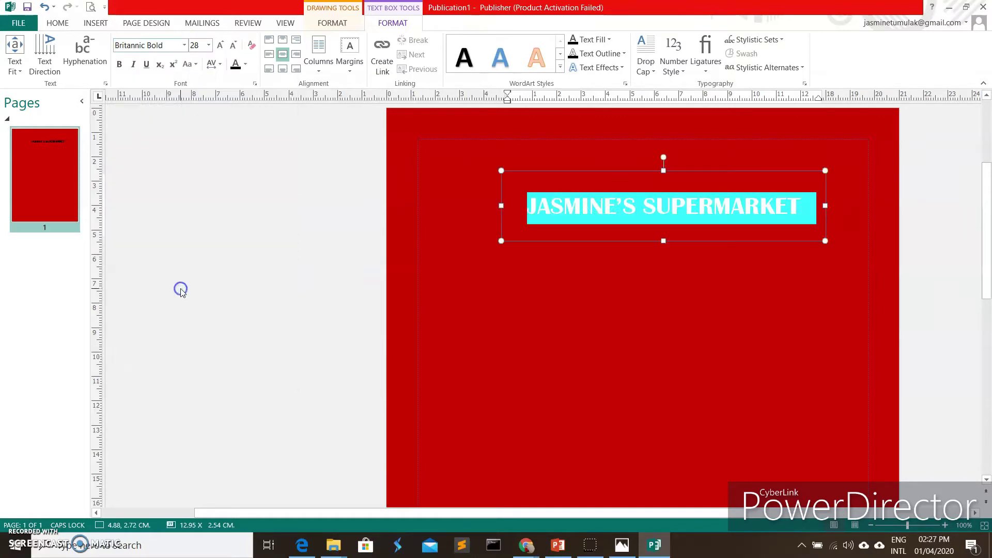
pyautogui.moveTo(594, 175); pyautogui.dragTo(582, 144)
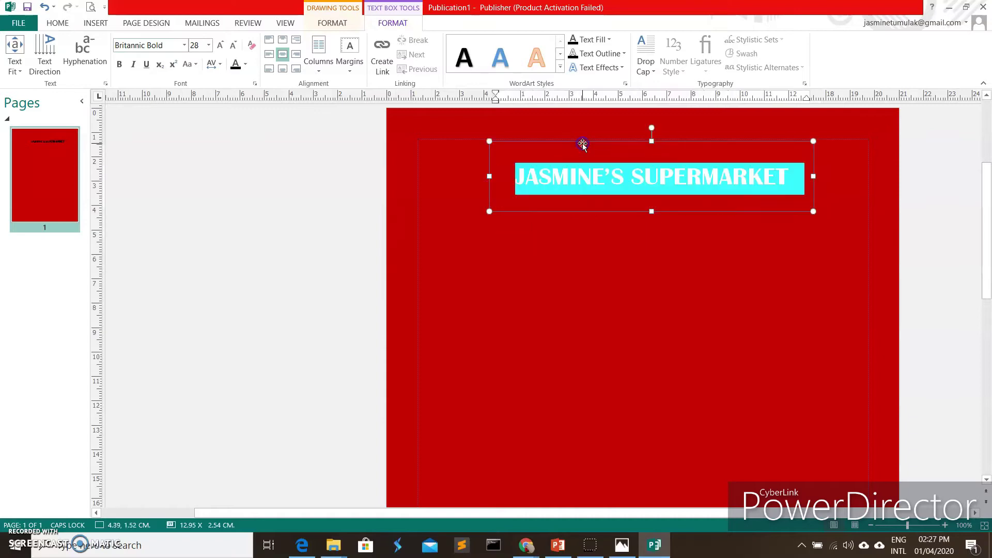
# - Apply the light orange fill WordArt style to the JASMINE'S SUPERMARKET title
pyautogui.click(536, 57)
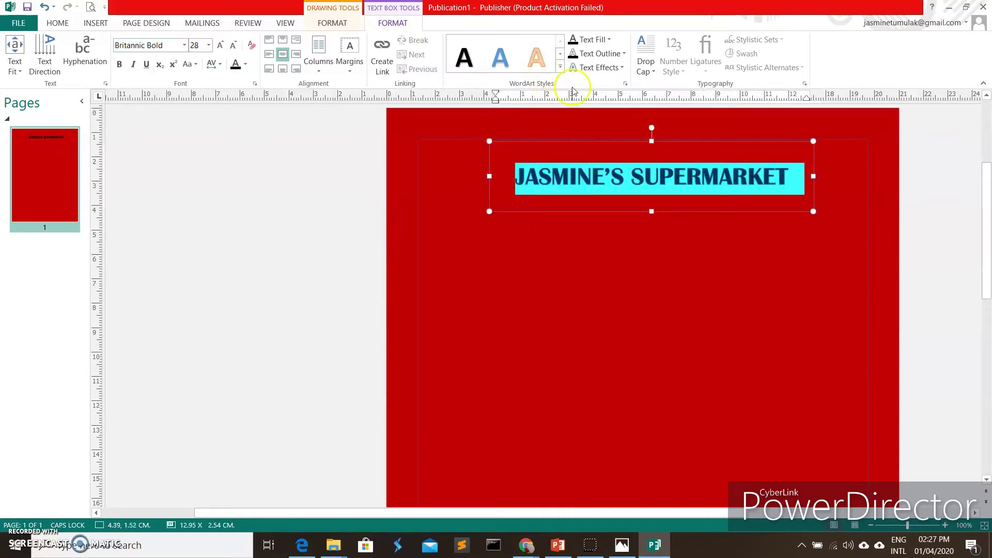
pyautogui.click(737, 287)
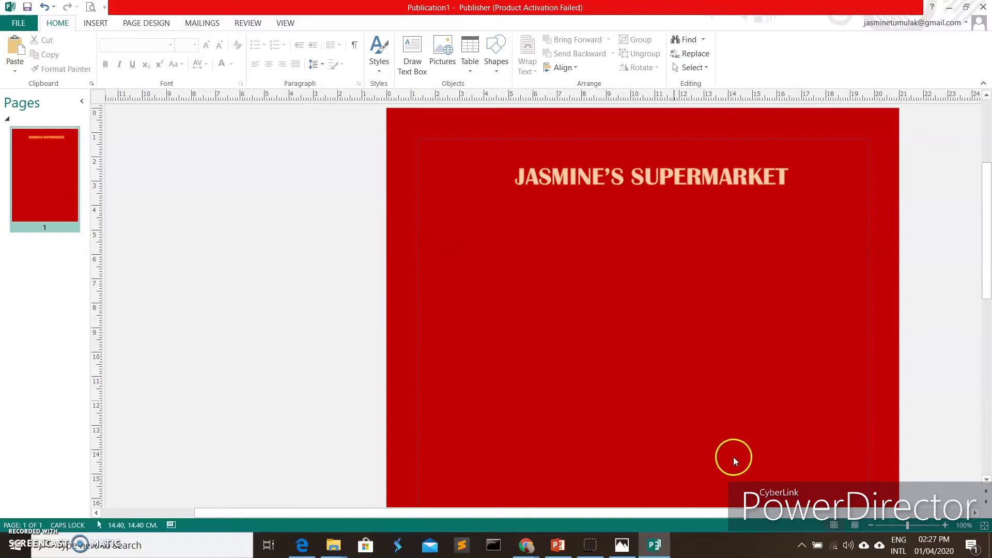
pyautogui.scroll(-1, 591, 337)
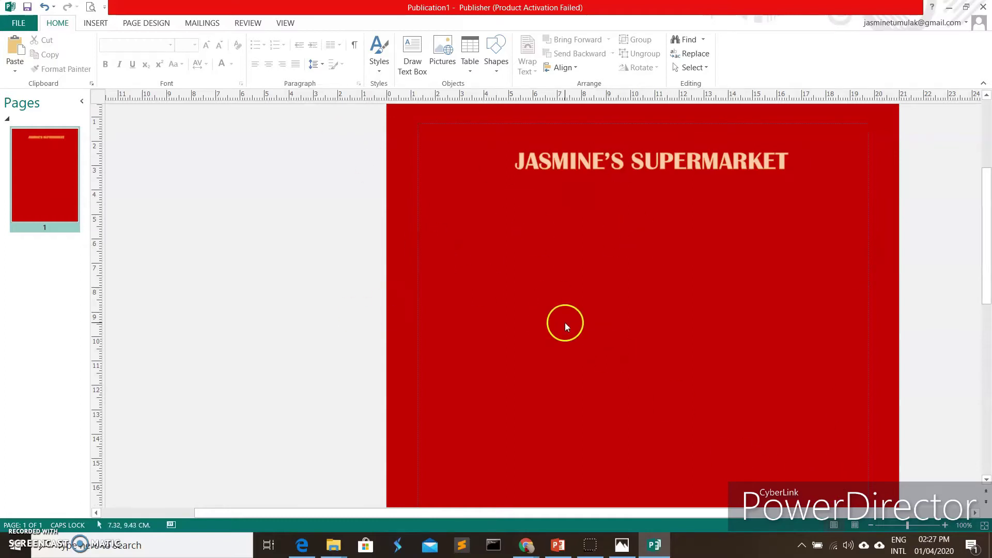
pyautogui.scroll(2, 587, 297)
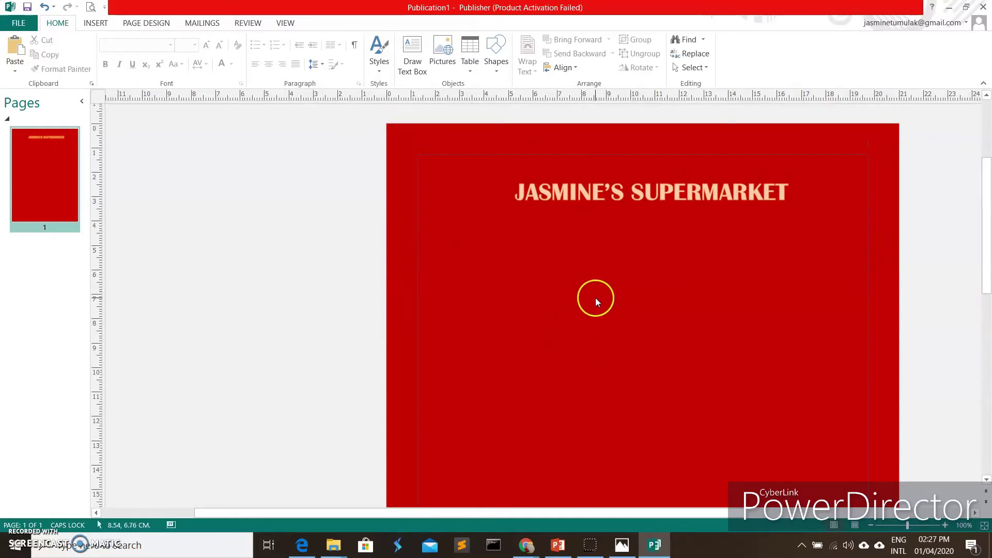
pyautogui.scroll(-2, 595, 297)
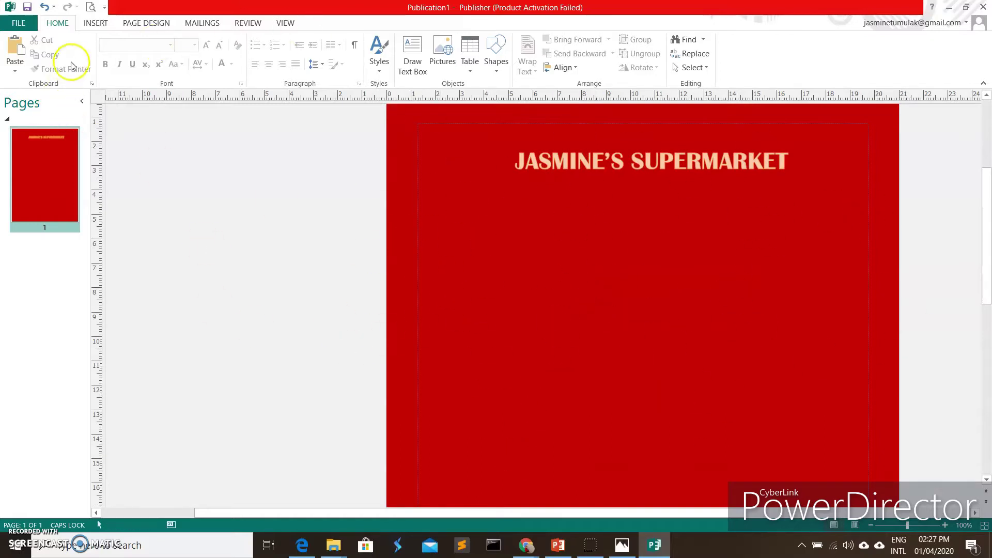
# - Insert a table with one row and three columns on the page
pyautogui.click(99, 26)
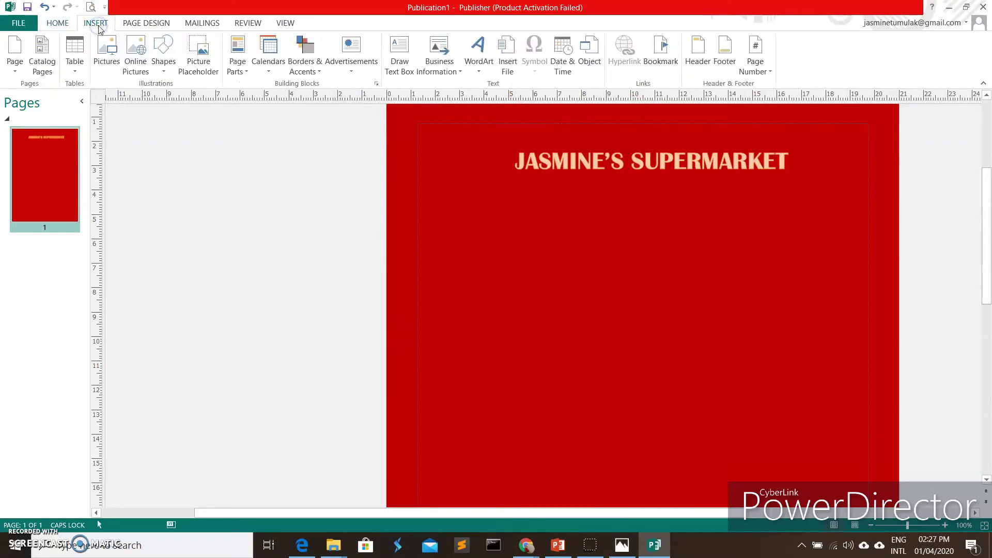
pyautogui.click(77, 52)
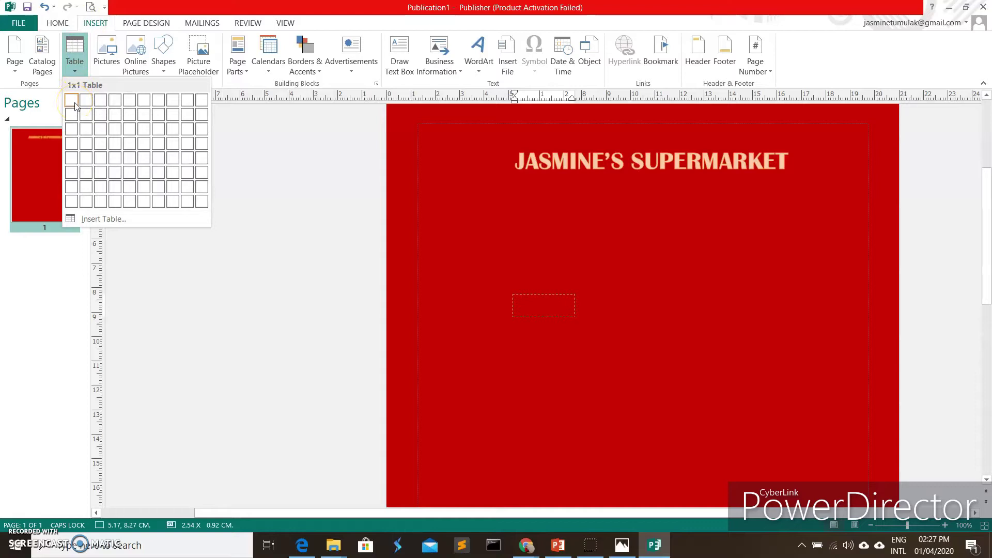
pyautogui.click(105, 98)
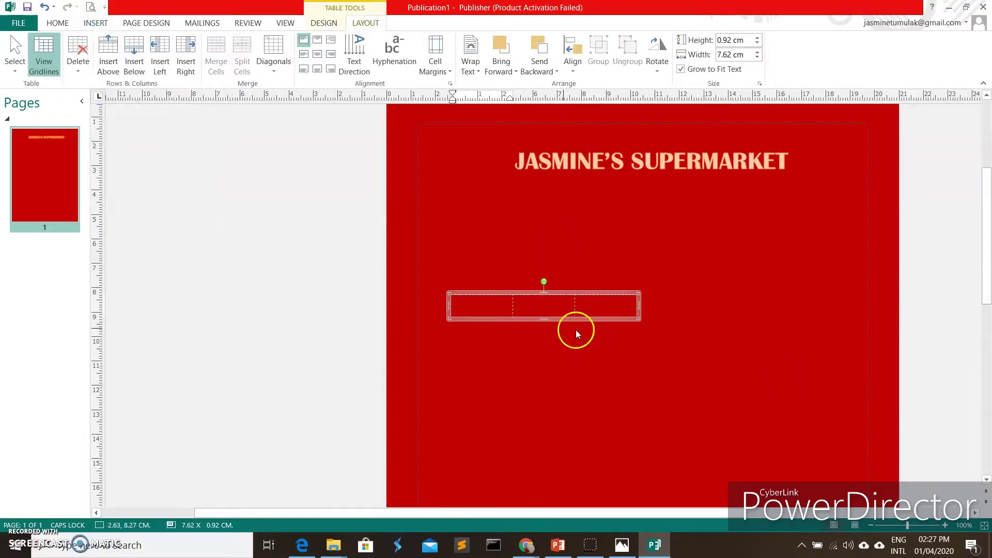
pyautogui.click(522, 302)
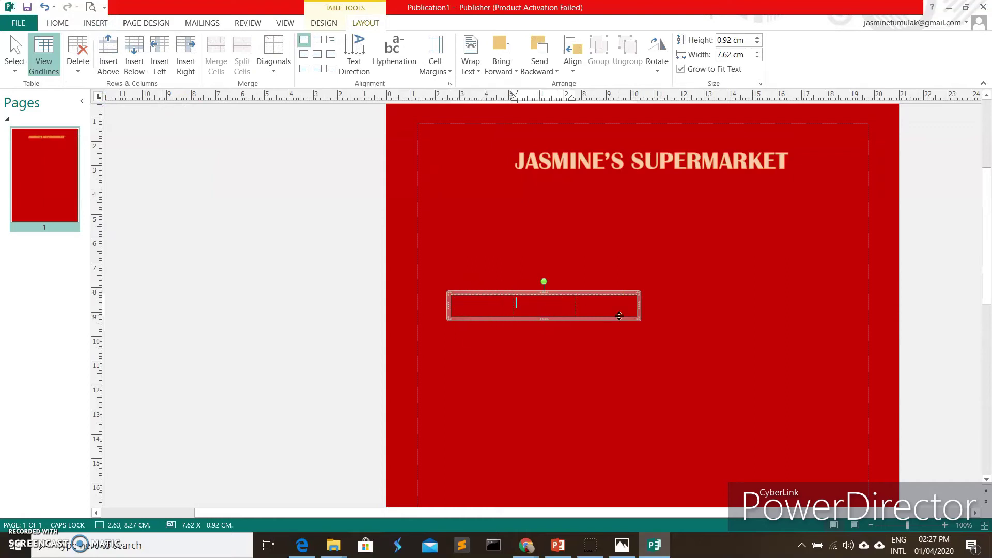
# - Move the table up below the title to about 2.52, 4.95 cm and widen it to about 16.11 cm
pyautogui.click(591, 293)
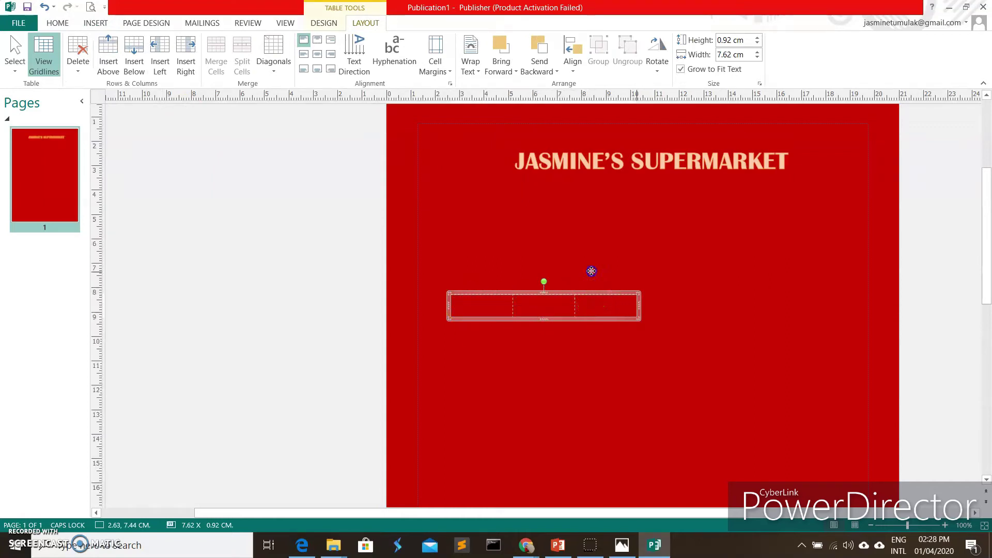
pyautogui.moveTo(589, 212); pyautogui.dragTo(756, 233)
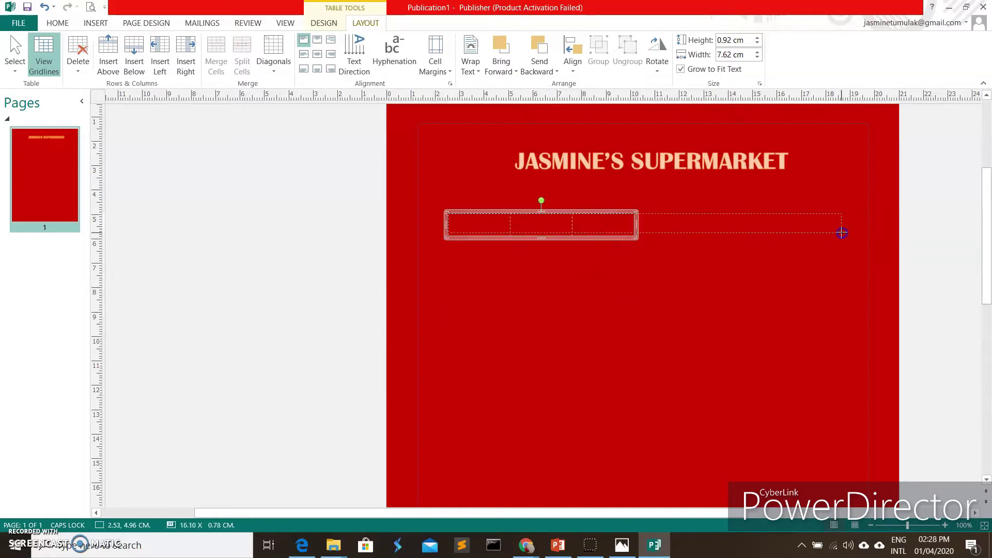
pyautogui.moveTo(842, 232); pyautogui.dragTo(842, 232)
pyautogui.click(624, 233)
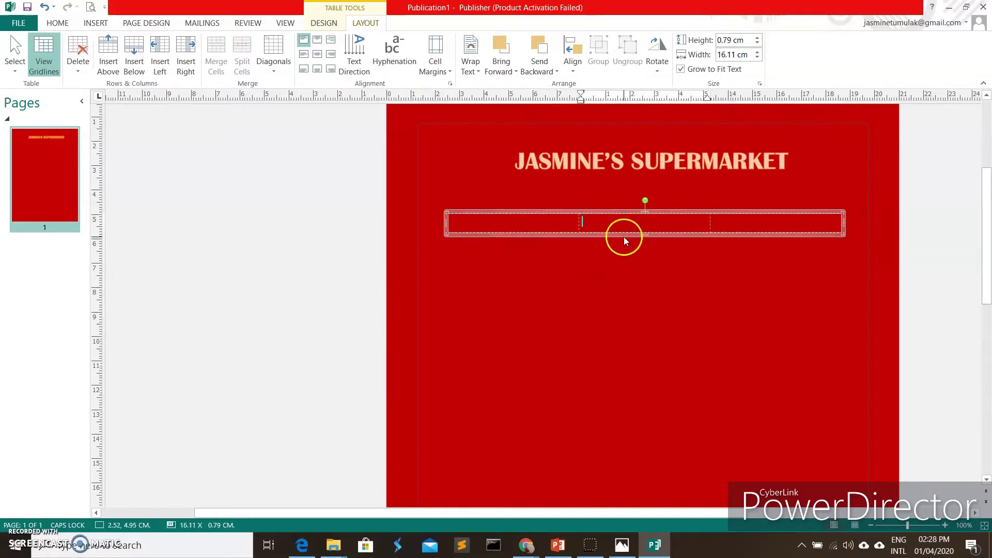
# - Add a second row to the table, continuing from its last cell
pyautogui.click(734, 222)
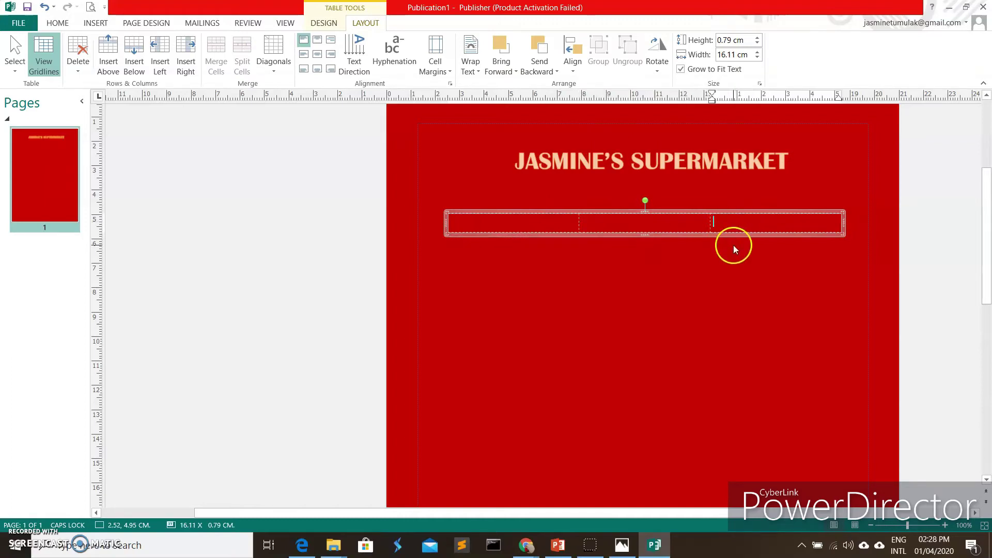
pyautogui.click(733, 219)
pyautogui.press('Tab')
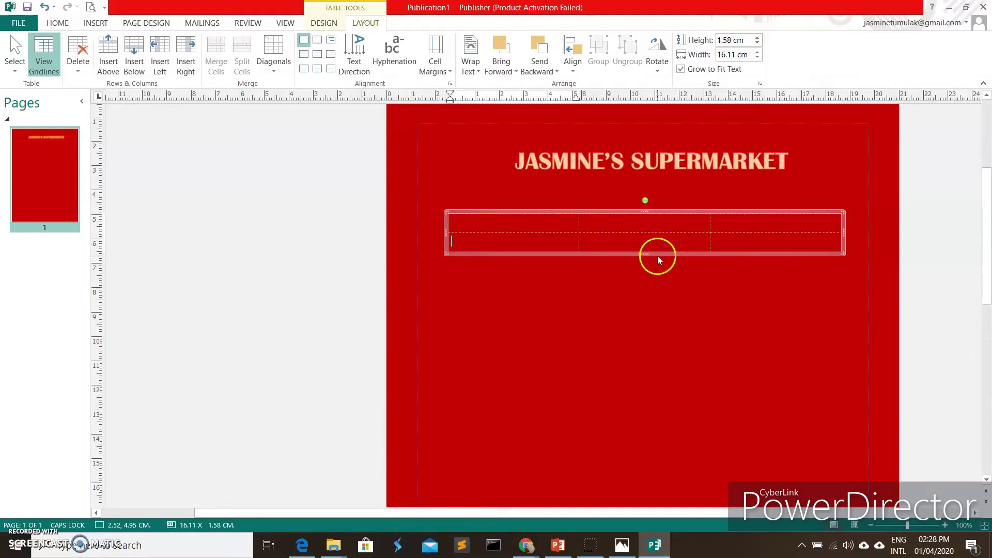
# - Insert another row below the table's second row
pyautogui.rightClick(498, 240)
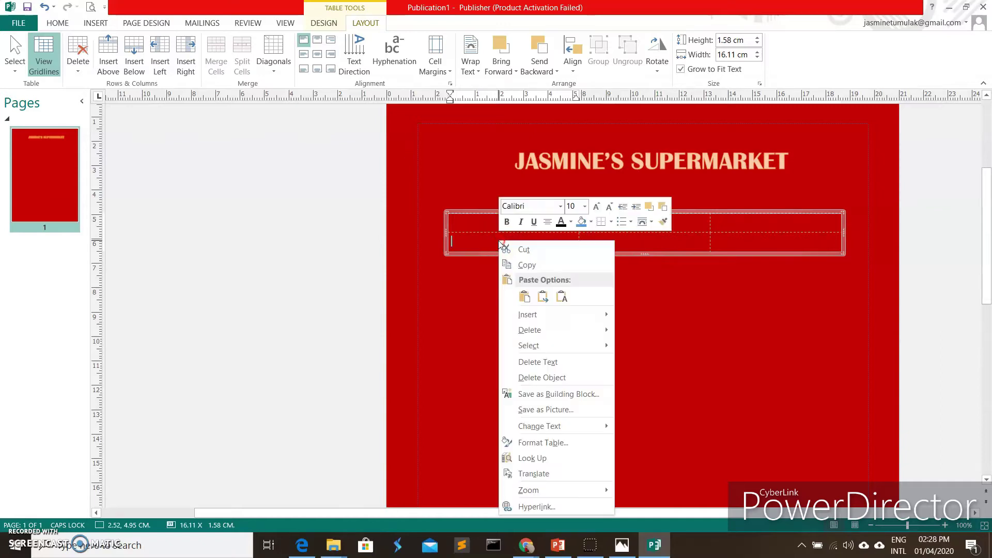
pyautogui.moveTo(555, 318)
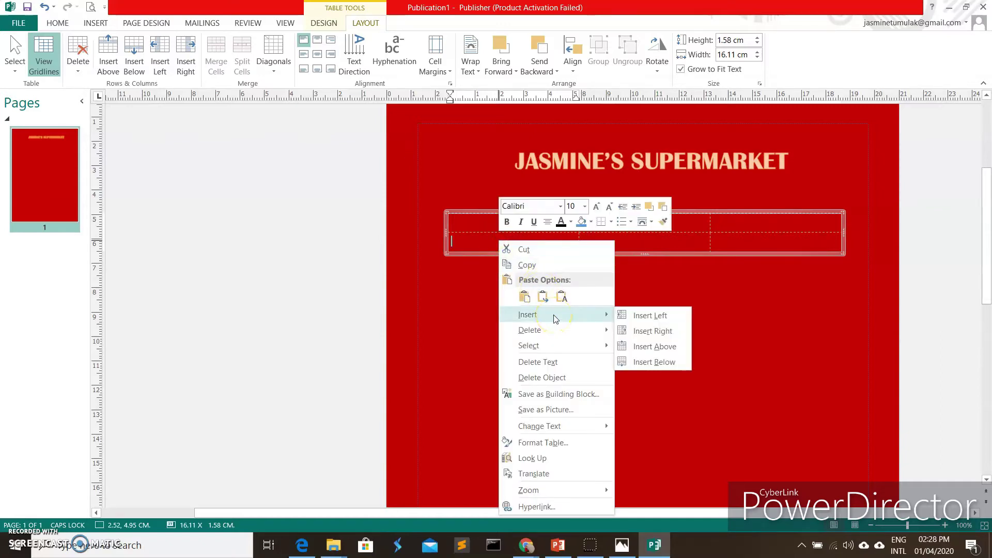
pyautogui.click(658, 363)
pyautogui.click(683, 351)
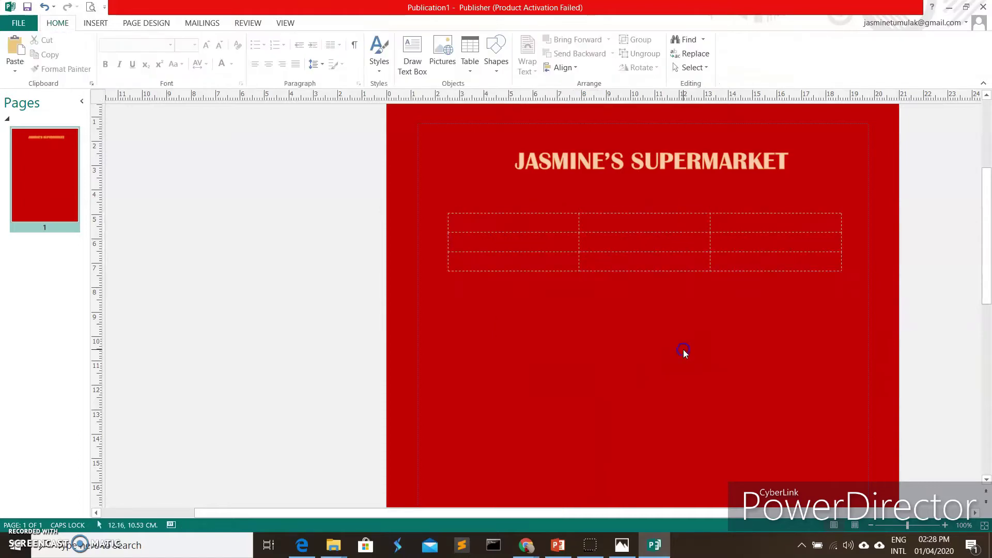
# - Delete the table's third row
pyautogui.click(472, 262)
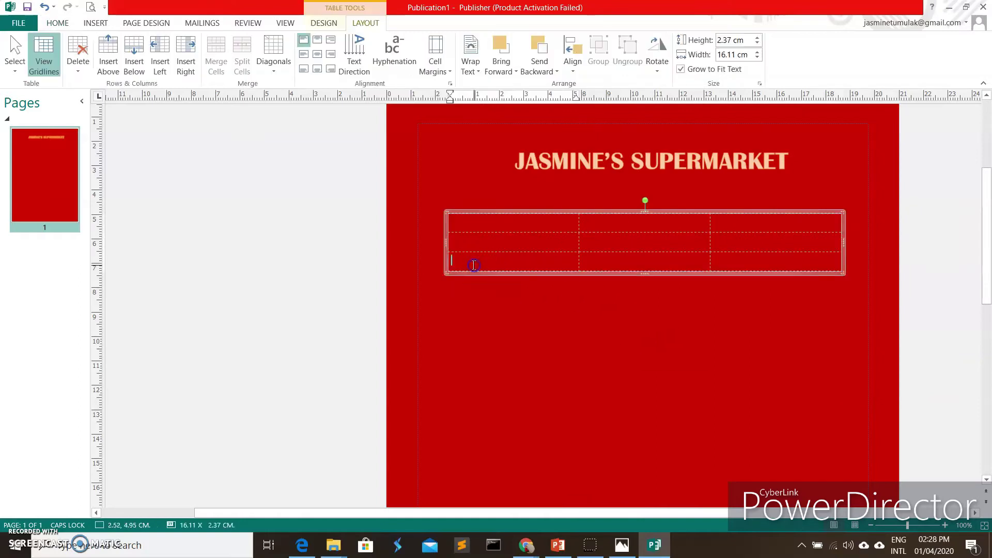
pyautogui.rightClick(473, 258)
pyautogui.moveTo(528, 346)
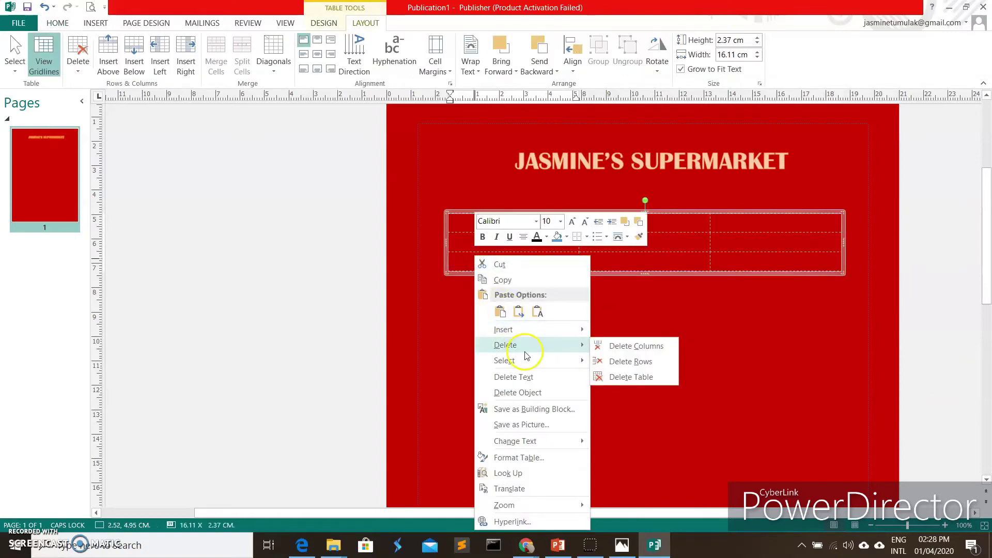
pyautogui.click(638, 361)
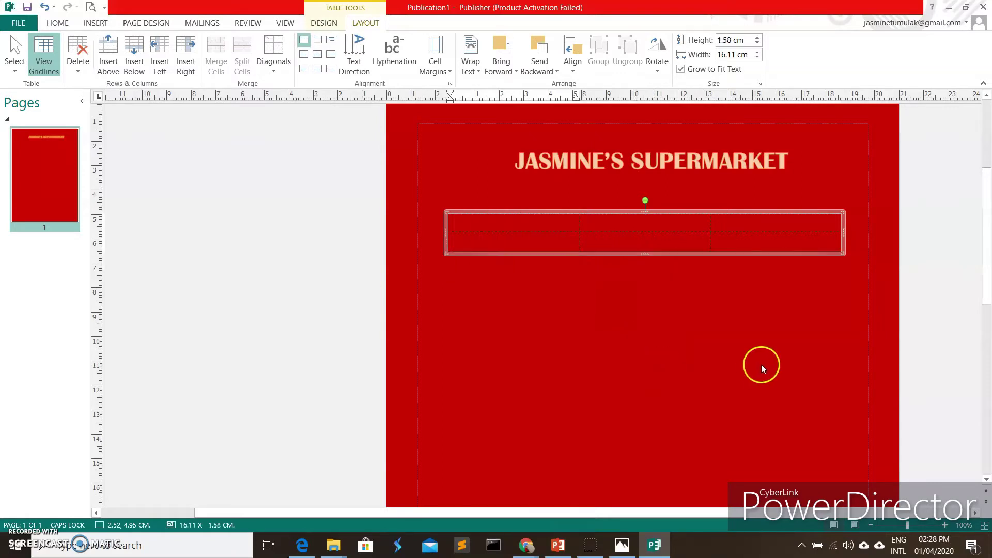
pyautogui.click(760, 365)
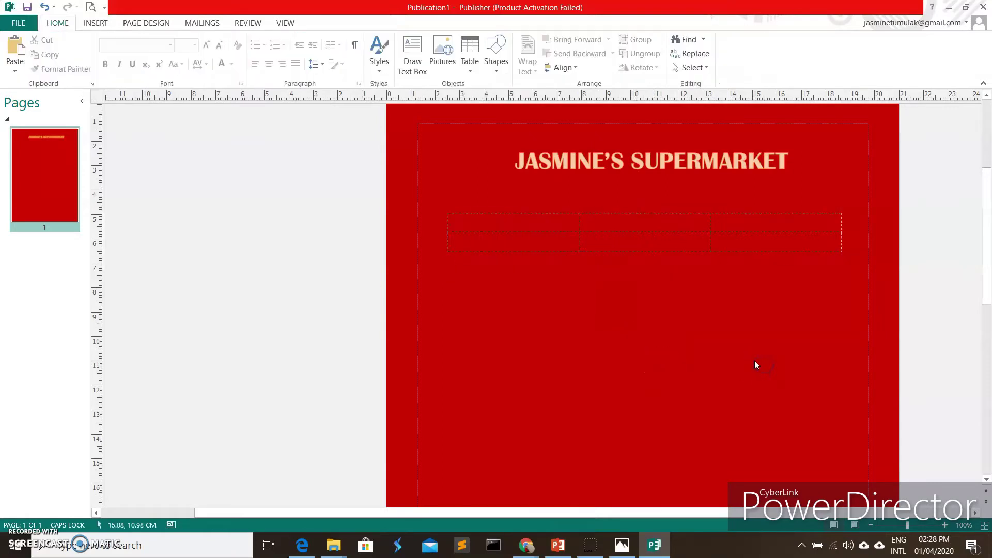
# - Enlarge the table downward to about 16.24 cm wide and 11.76 cm high
pyautogui.click(530, 219)
pyautogui.click(763, 245)
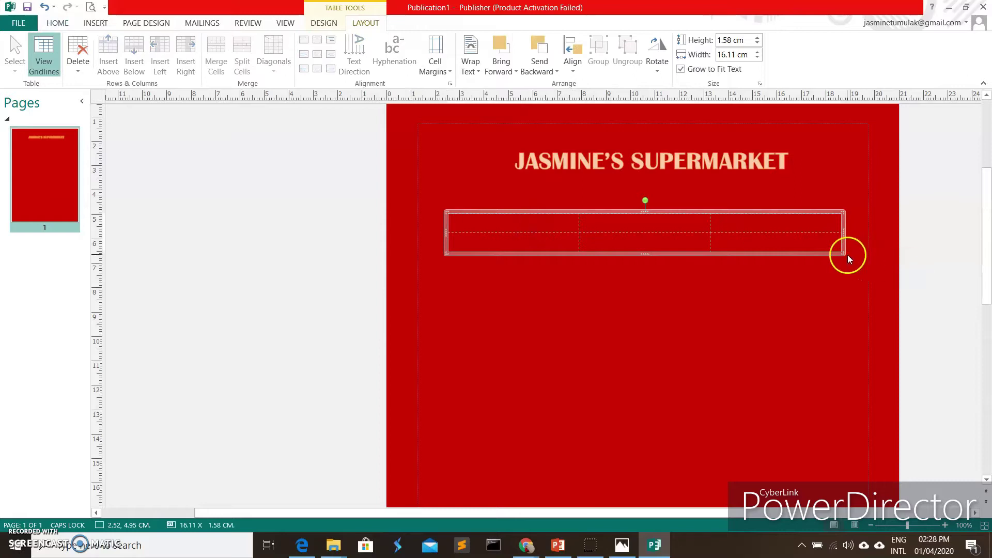
pyautogui.moveTo(844, 254); pyautogui.dragTo(844, 451)
pyautogui.scroll(-1, 788, 427)
pyautogui.moveTo(842, 417); pyautogui.dragTo(832, 467)
pyautogui.scroll(-1, 815, 445)
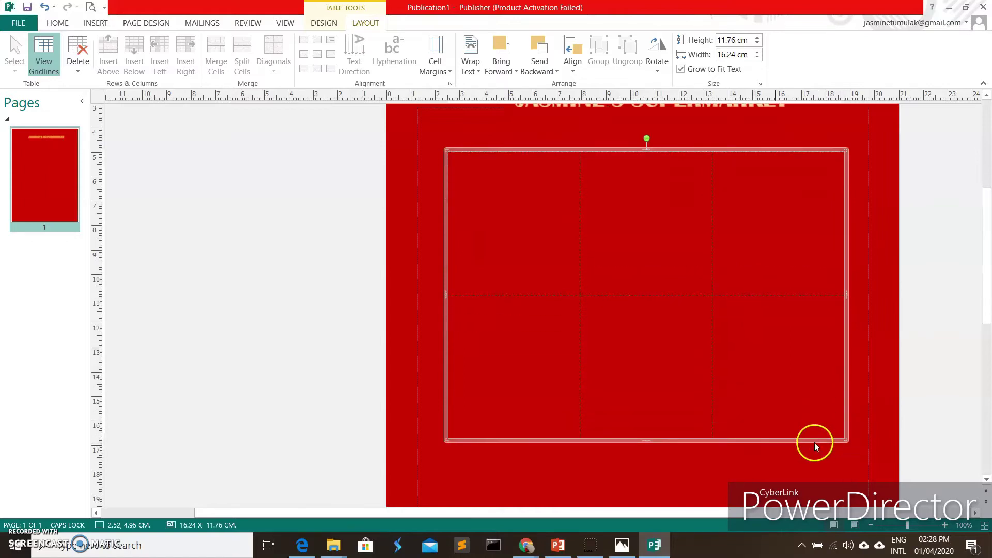
pyautogui.scroll(-1, 732, 439)
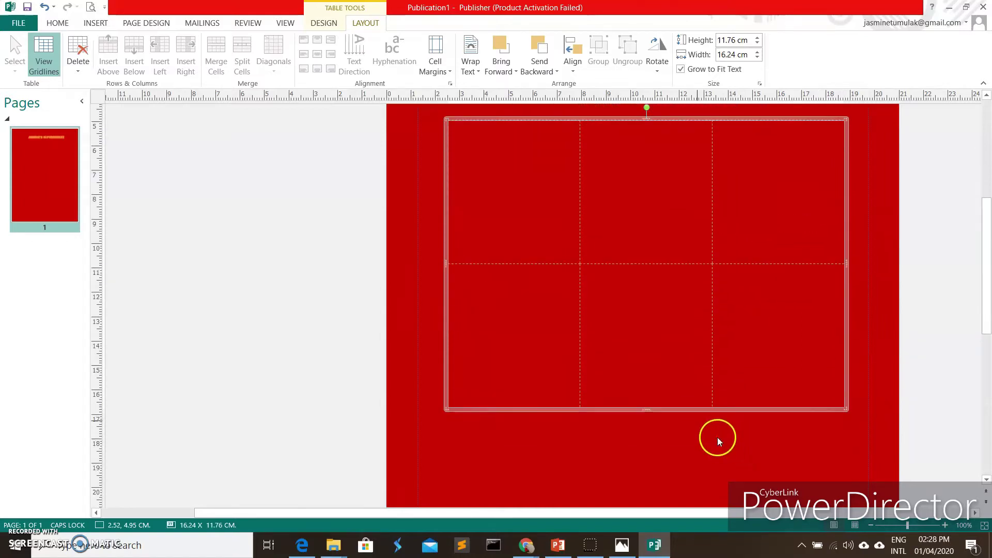
# - Stretch the table further down the page to about 16.38 cm wide and 17.37 cm high
pyautogui.click(715, 279)
pyautogui.click(541, 347)
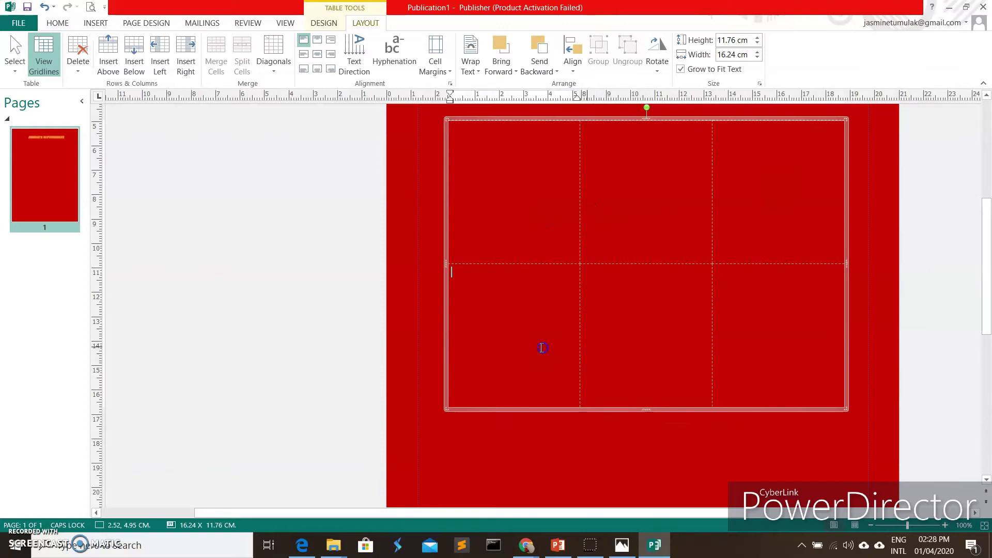
pyautogui.scroll(-2, 819, 410)
pyautogui.scroll(-1, 816, 377)
pyautogui.scroll(-1, 817, 380)
pyautogui.scroll(-1, 815, 381)
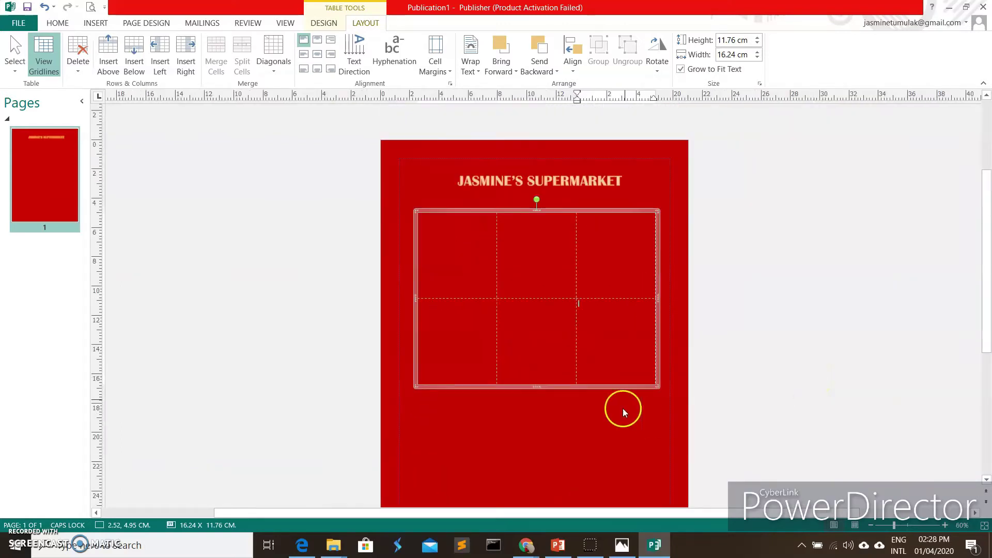
pyautogui.moveTo(659, 386); pyautogui.dragTo(660, 468)
pyautogui.scroll(-1, 751, 402)
pyautogui.click(612, 377)
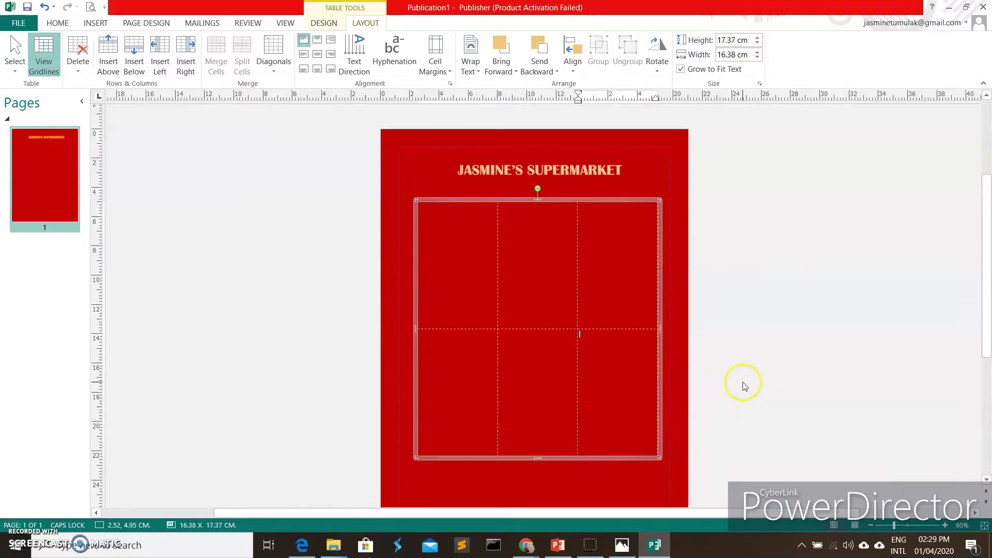
# - Fill the whole table with white from the standard colors and place the cursor in its first cell
pyautogui.scroll(-2, 742, 384)
pyautogui.scroll(4, 743, 384)
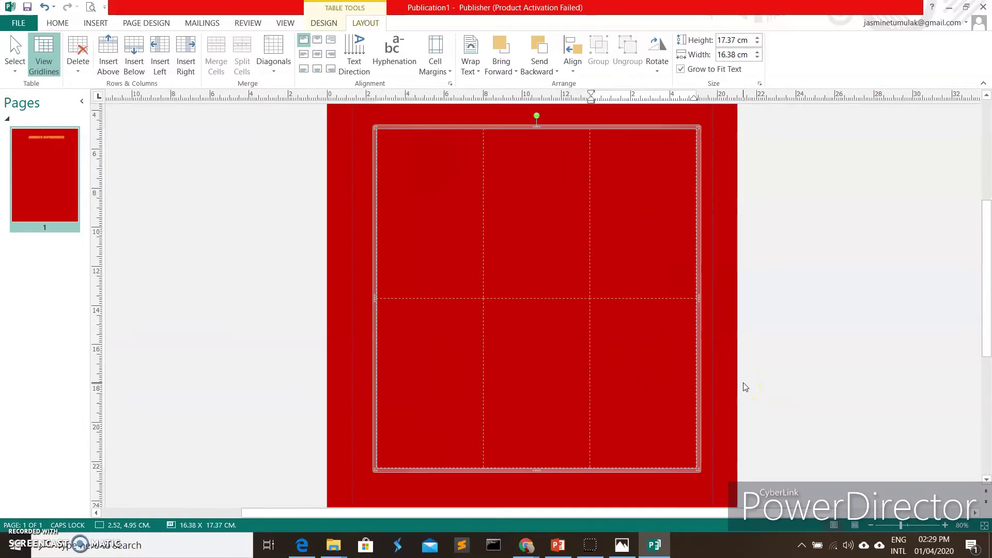
pyautogui.scroll(-2, 745, 386)
pyautogui.click(449, 241)
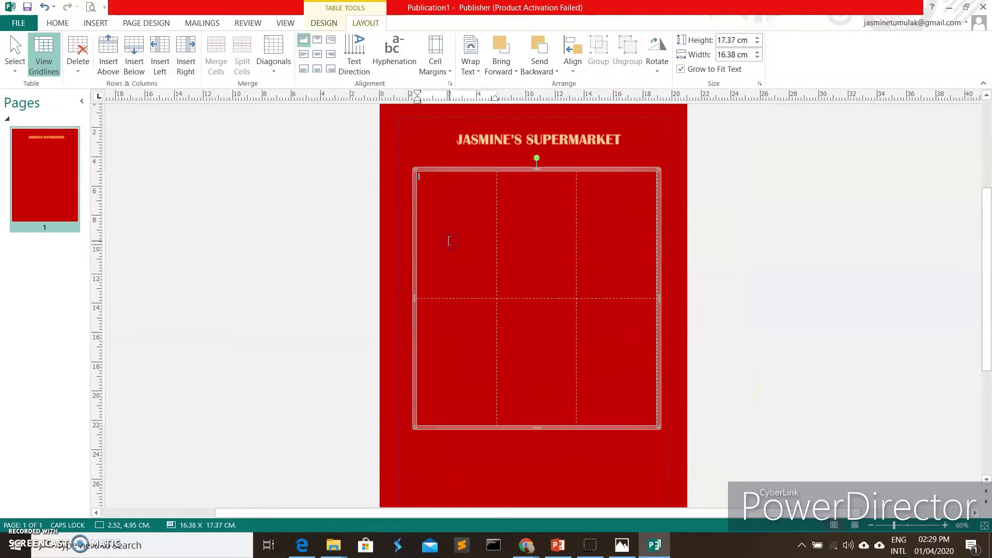
pyautogui.click(456, 171)
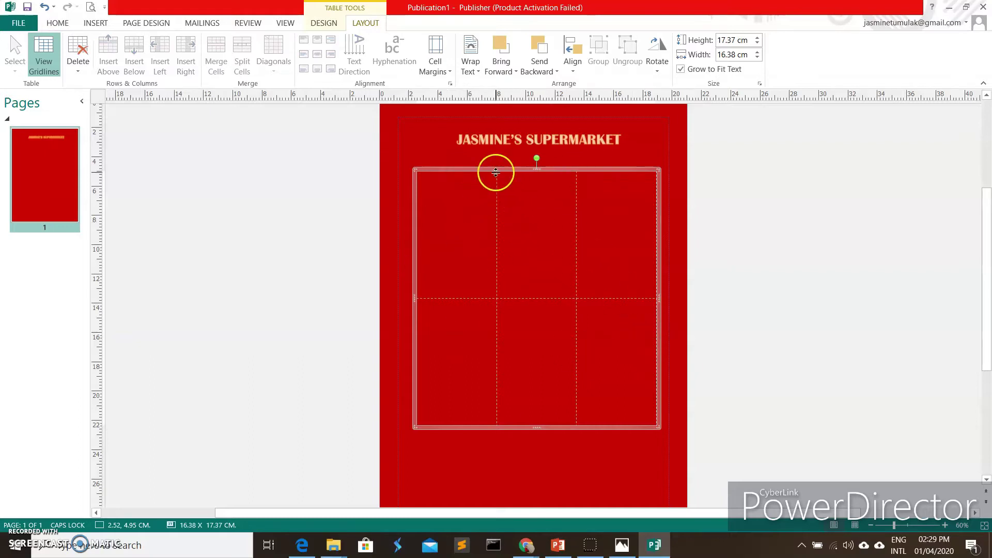
pyautogui.rightClick(451, 171)
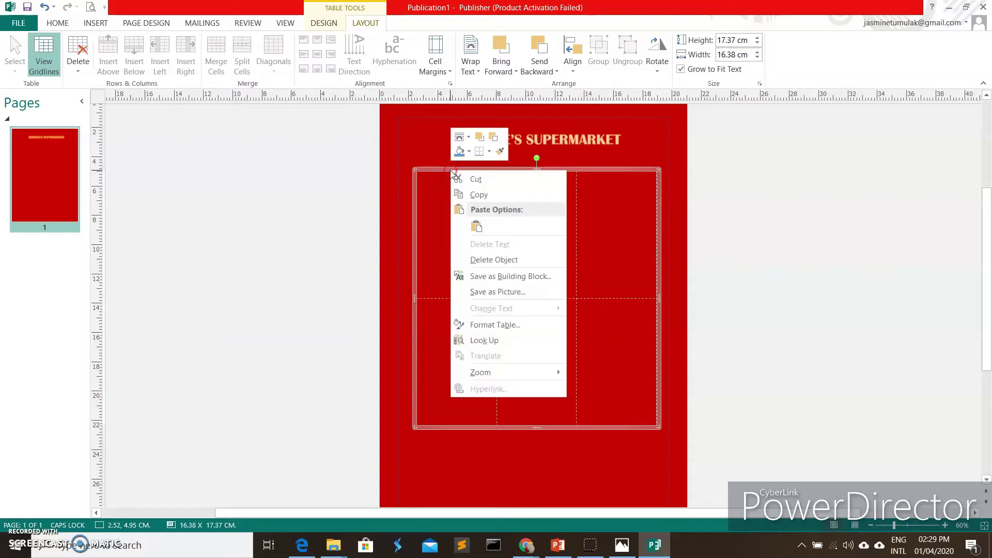
pyautogui.click(509, 326)
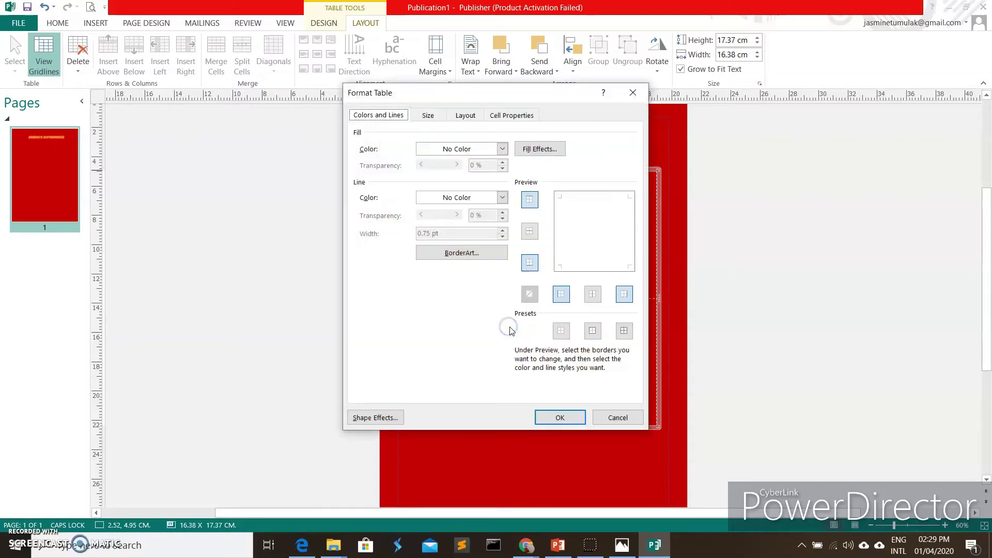
pyautogui.click(442, 155)
pyautogui.click(441, 273)
pyautogui.click(439, 237)
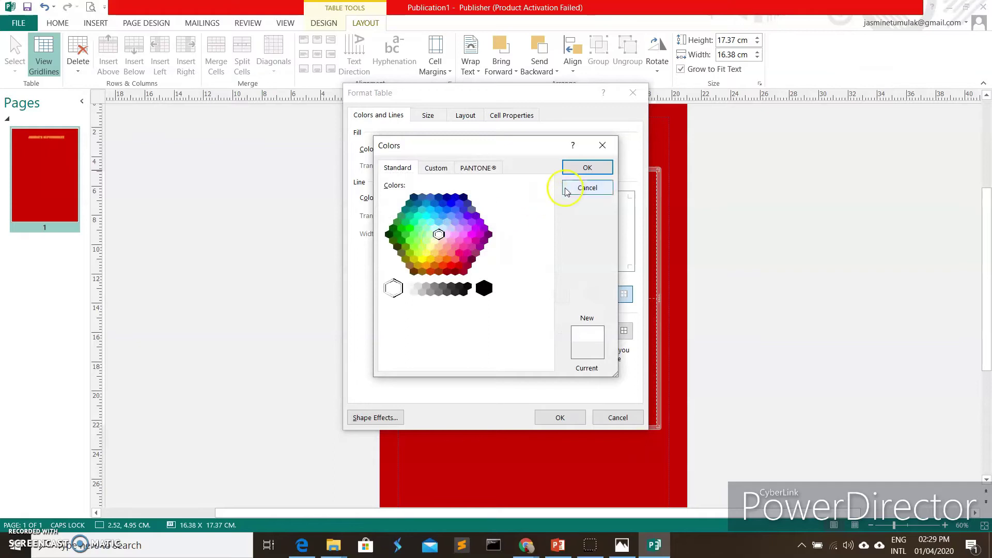
pyautogui.click(586, 167)
pyautogui.click(562, 417)
pyautogui.click(467, 247)
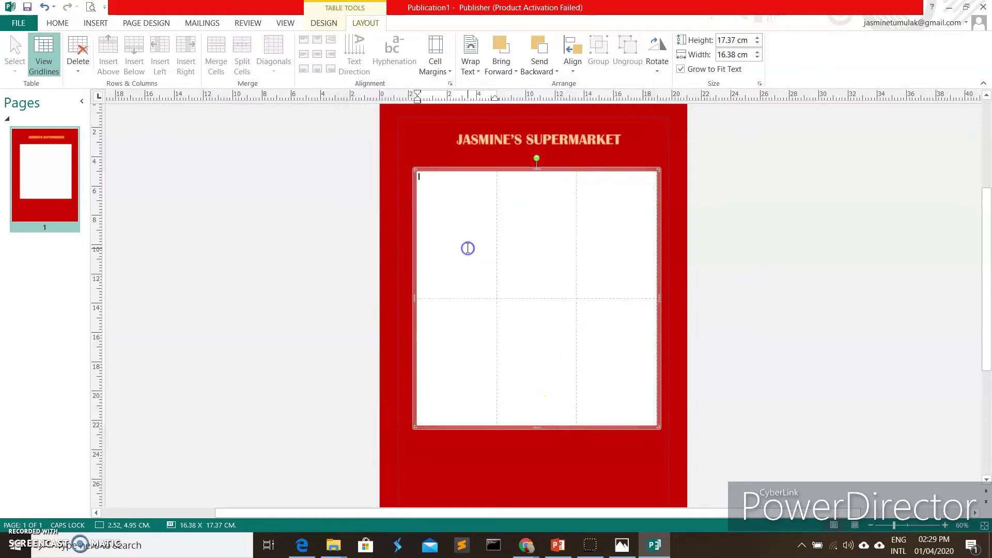
pyautogui.click(461, 203)
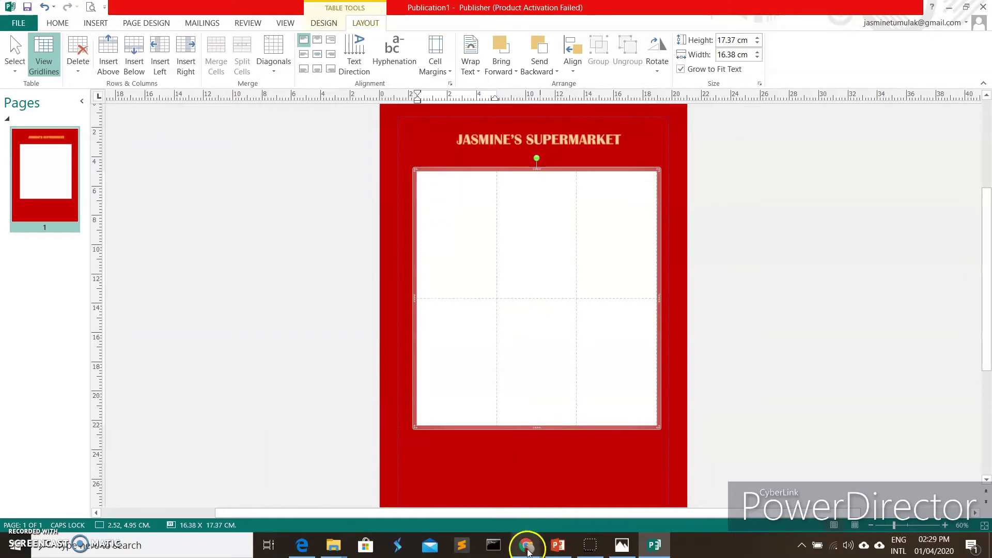
# - Switch to the Chrome window with the business card templates page and open google.com in its Pexels tab
pyautogui.click(529, 550)
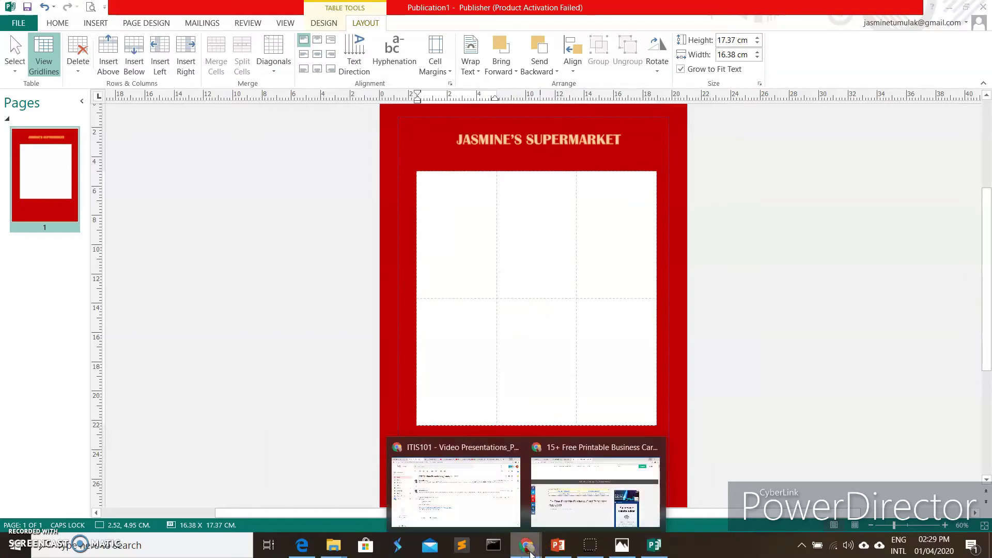
pyautogui.click(580, 444)
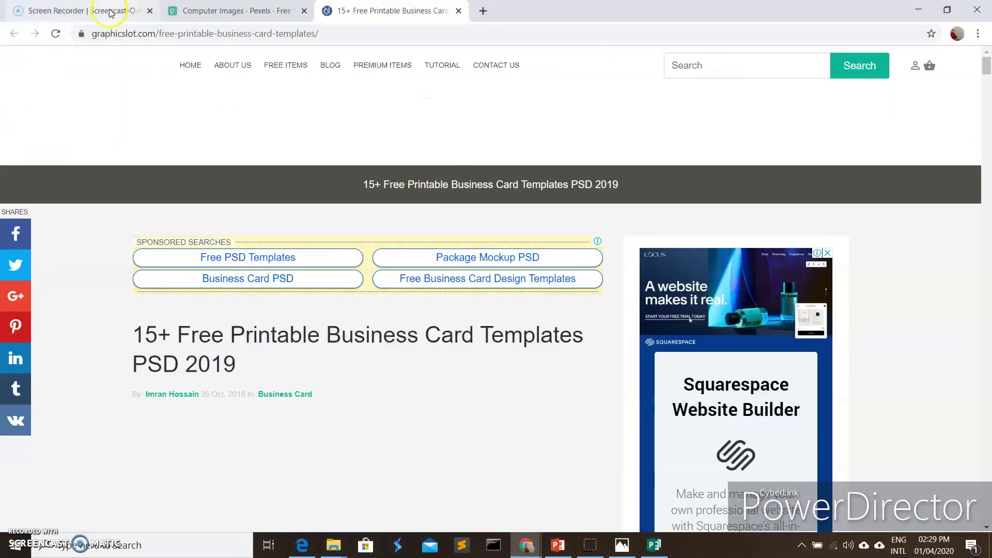
pyautogui.click(243, 9)
pyautogui.click(256, 31)
pyautogui.write('Google.com')
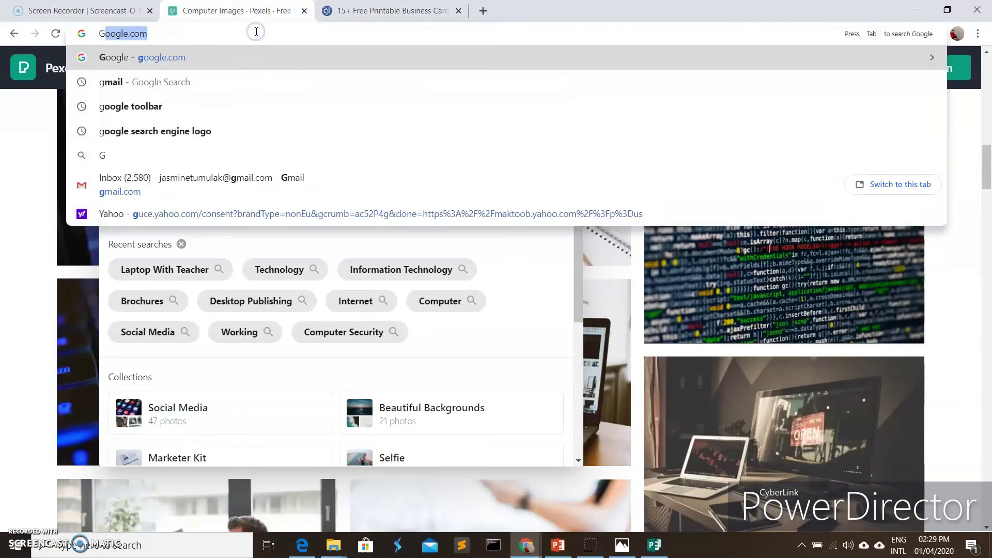
pyautogui.click(230, 56)
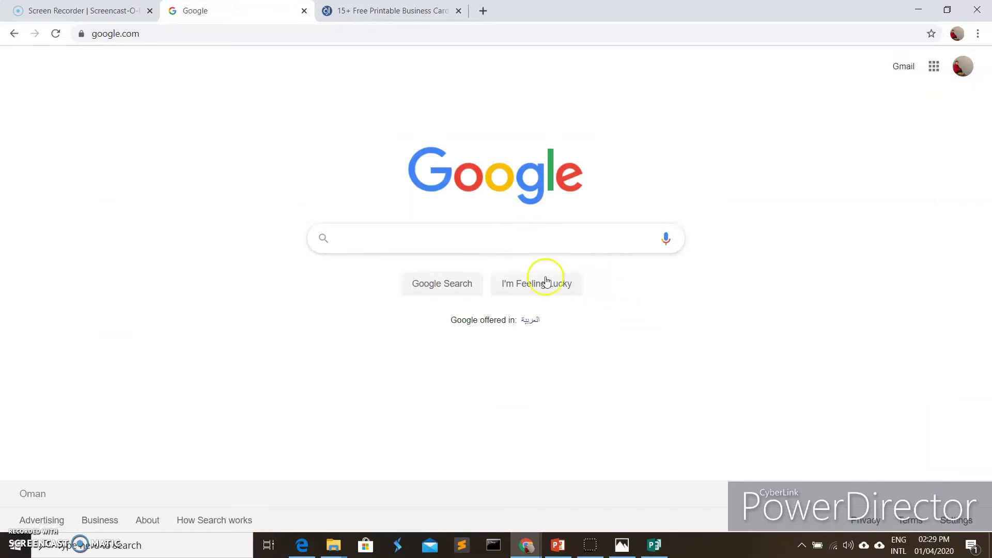
# - Search Google Images for "FRUIT", dismissing the location request
pyautogui.click(480, 241)
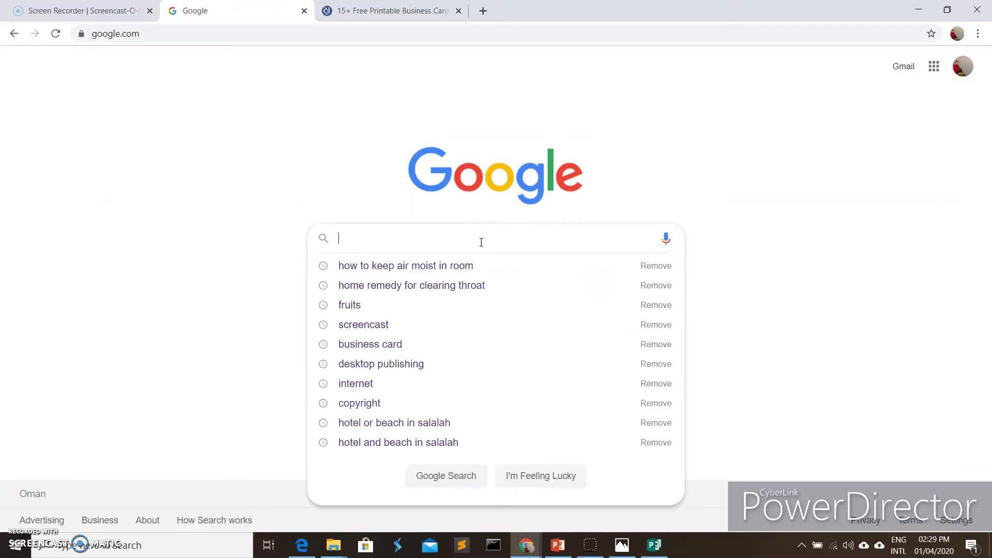
pyautogui.write('G')
pyautogui.press('BackSpace')
pyautogui.write('FRUIT')
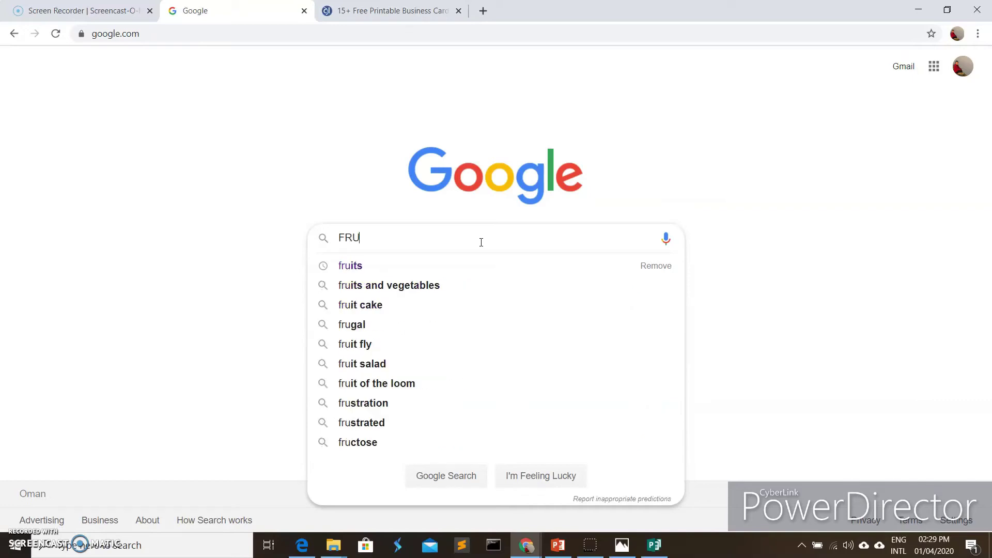
pyautogui.press('Return')
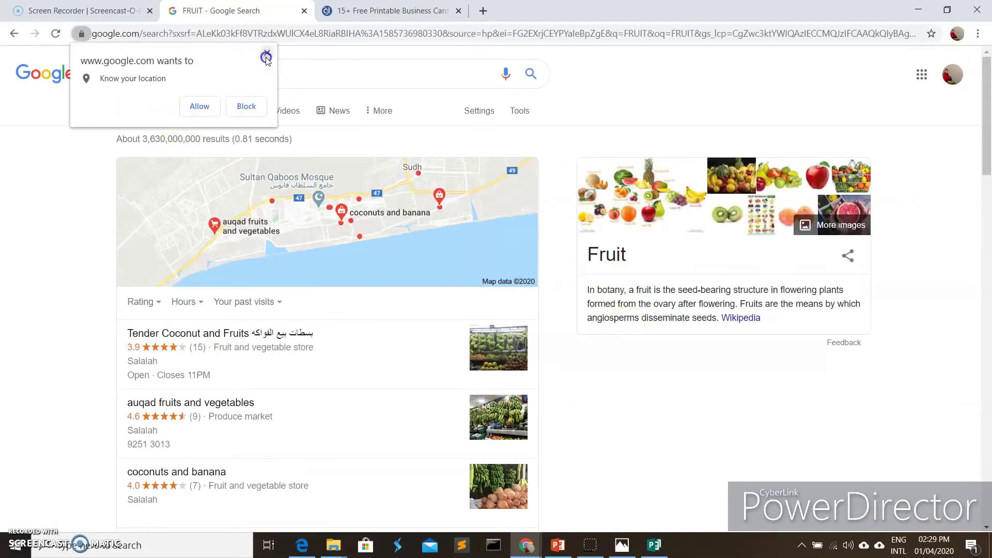
pyautogui.click(267, 53)
pyautogui.click(185, 112)
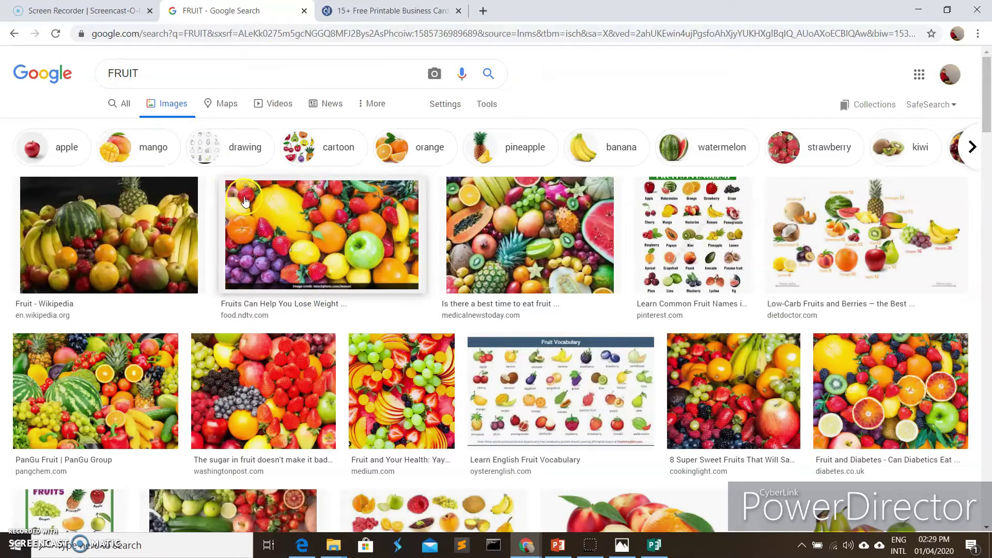
# - Narrow the fruit images to apples, copy the Iran Dried Fruit picture with a cut apple half, and return to Publisher
pyautogui.click(69, 153)
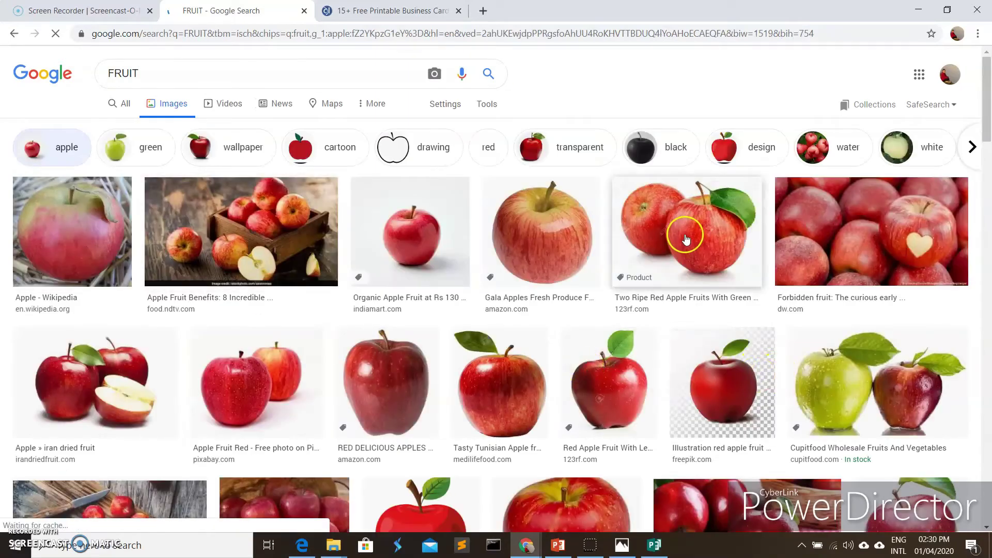
pyautogui.click(686, 238)
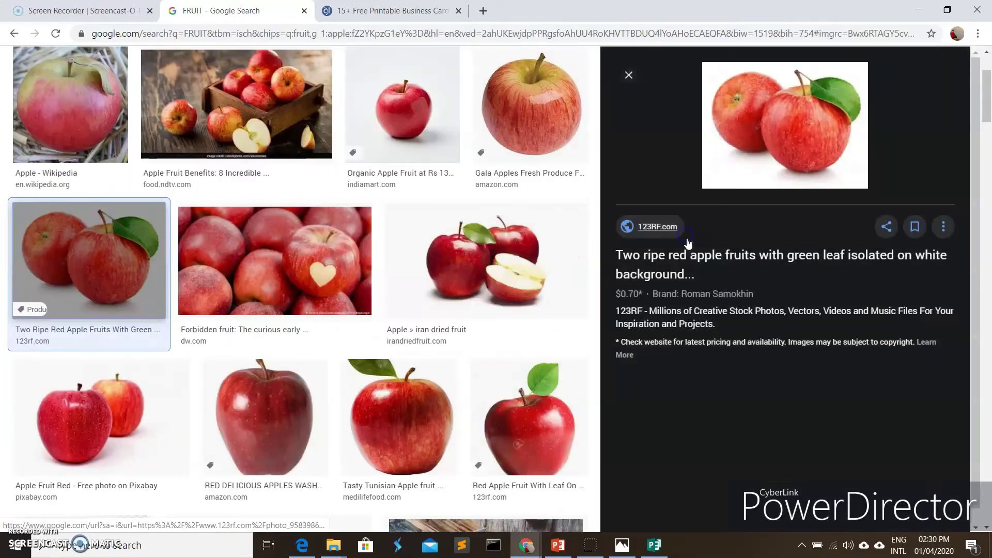
pyautogui.click(493, 258)
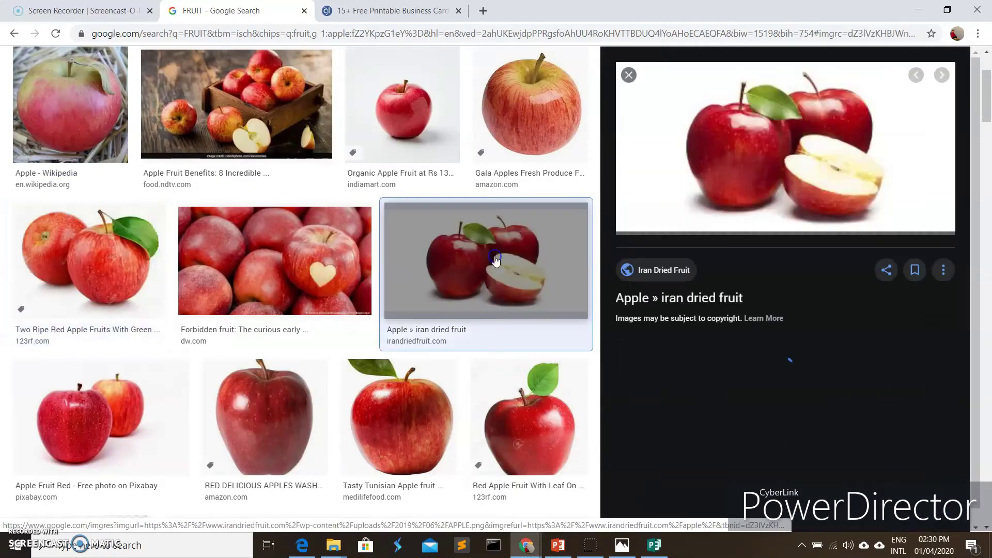
pyautogui.rightClick(735, 133)
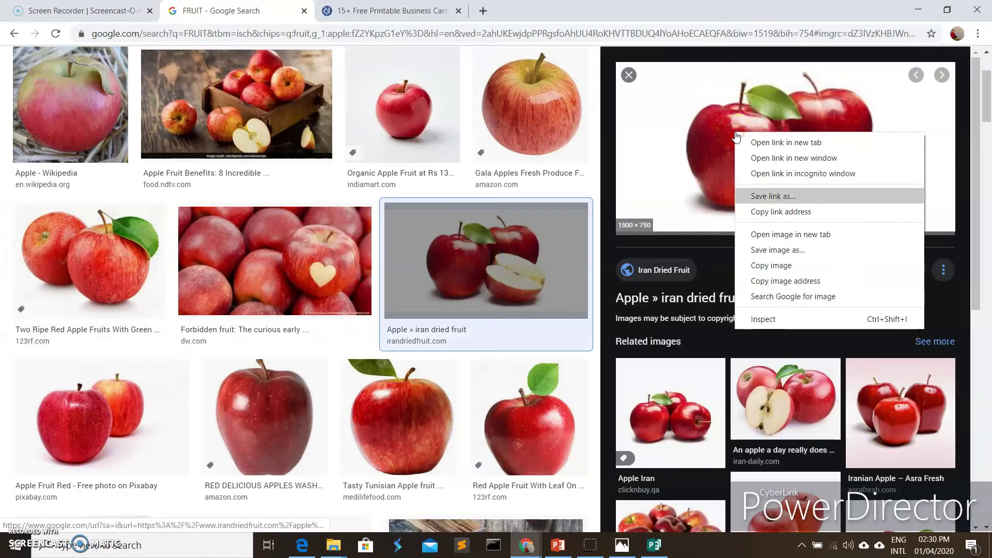
pyautogui.click(774, 266)
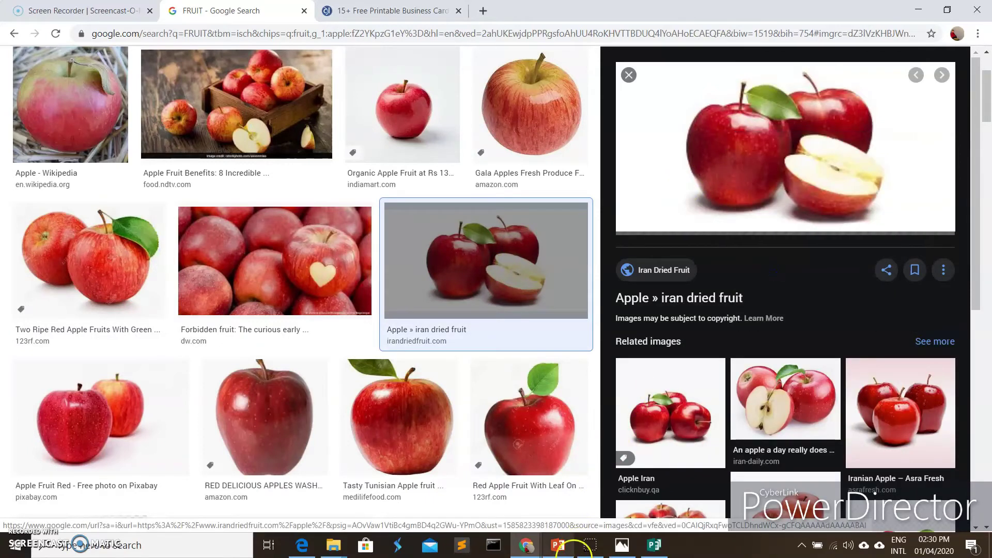
pyautogui.click(654, 546)
pyautogui.click(453, 208)
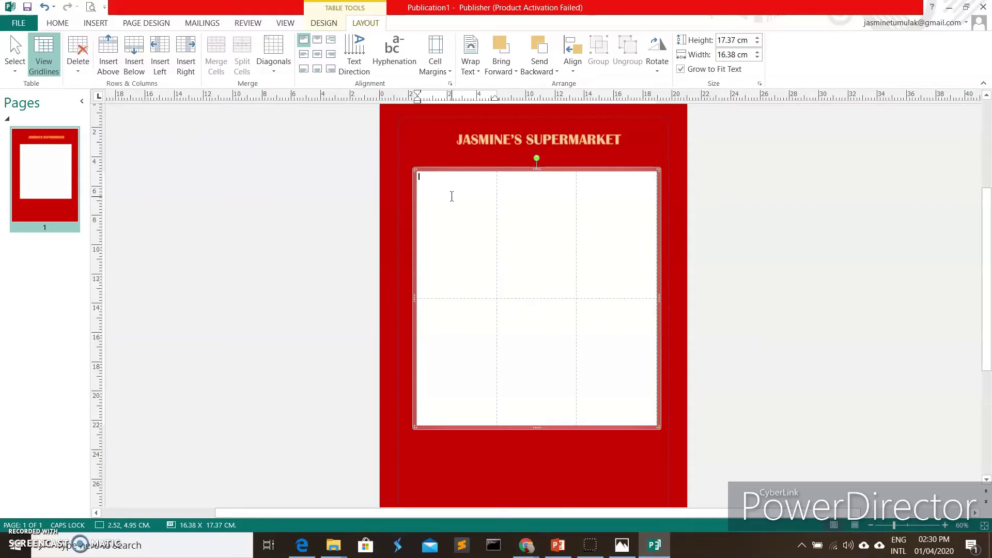
pyautogui.press('Escape')
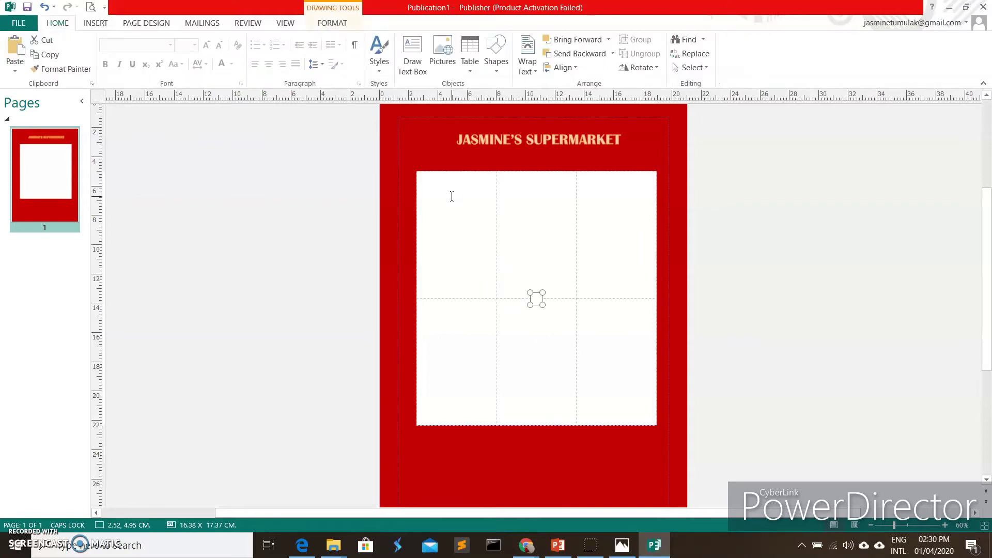
pyautogui.click(537, 299)
pyautogui.moveTo(538, 294); pyautogui.dragTo(493, 253)
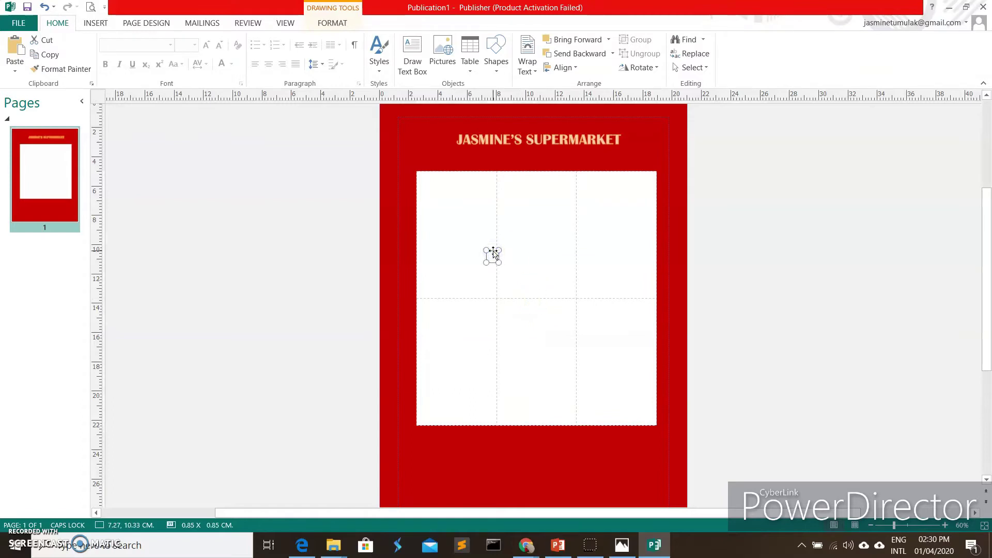
pyautogui.press('Escape')
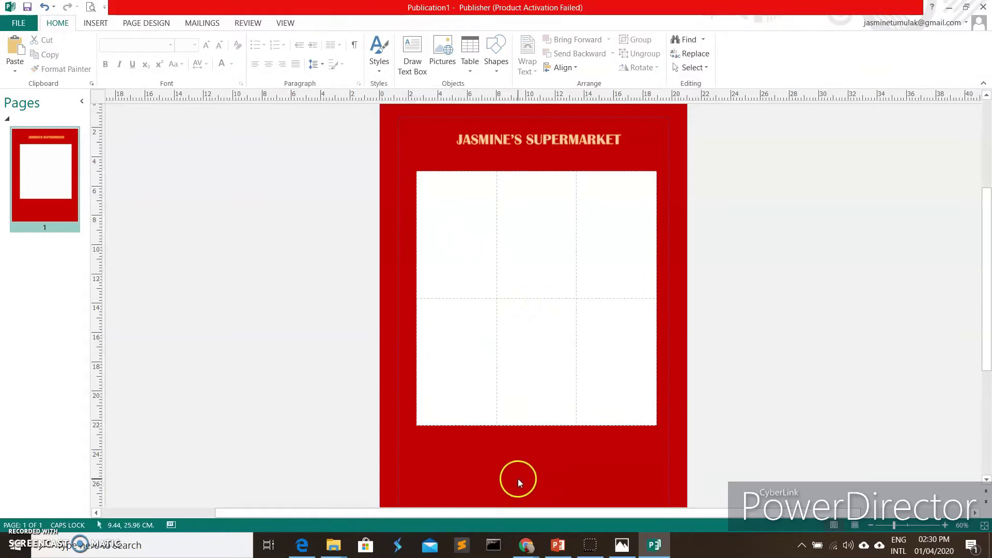
pyautogui.click(435, 183)
pyautogui.click(432, 185)
pyautogui.hotkey('ctrl', 'v')
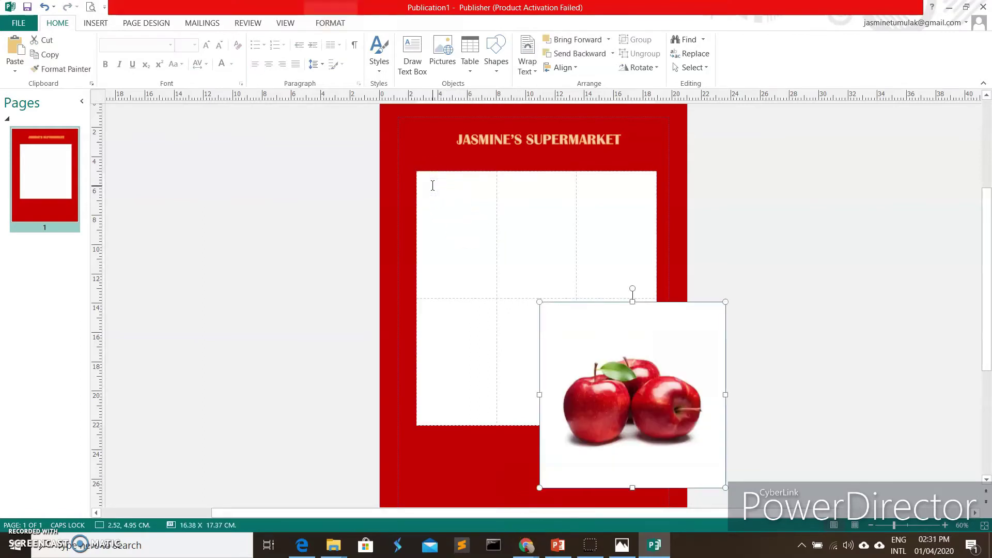
pyautogui.click(654, 377)
pyautogui.hotkey('ctrl', 'z')
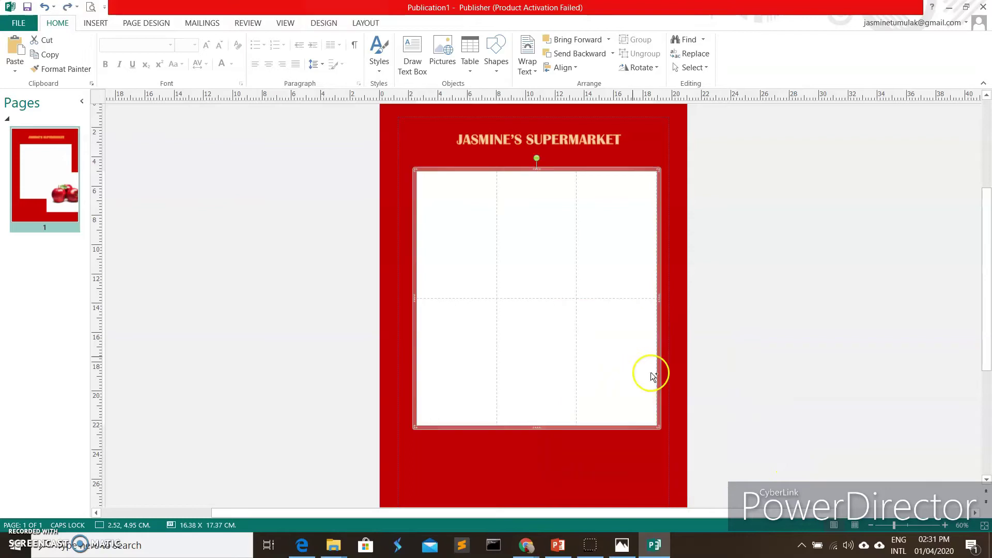
# - Paste the copied picture of three red apples from the table's first cell
pyautogui.rightClick(433, 205)
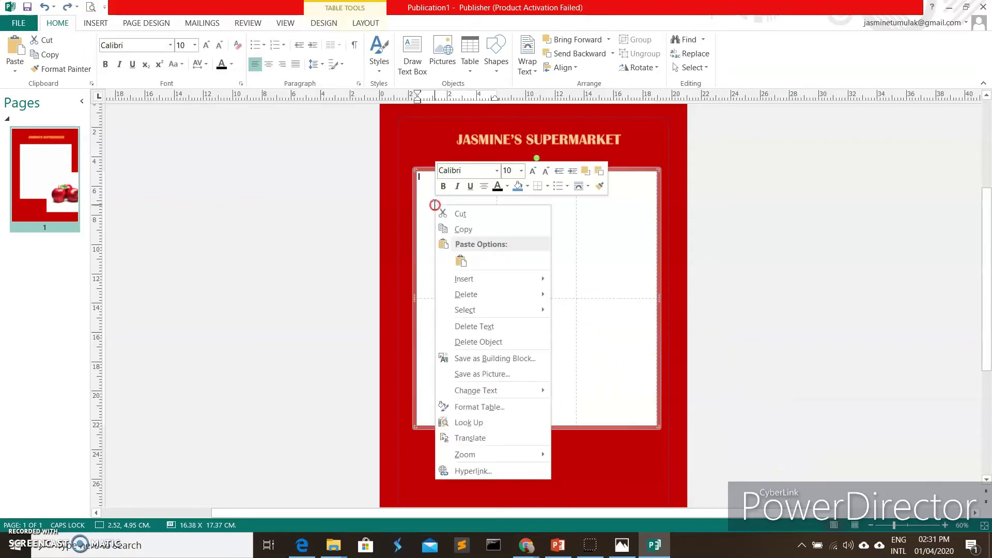
pyautogui.click(460, 262)
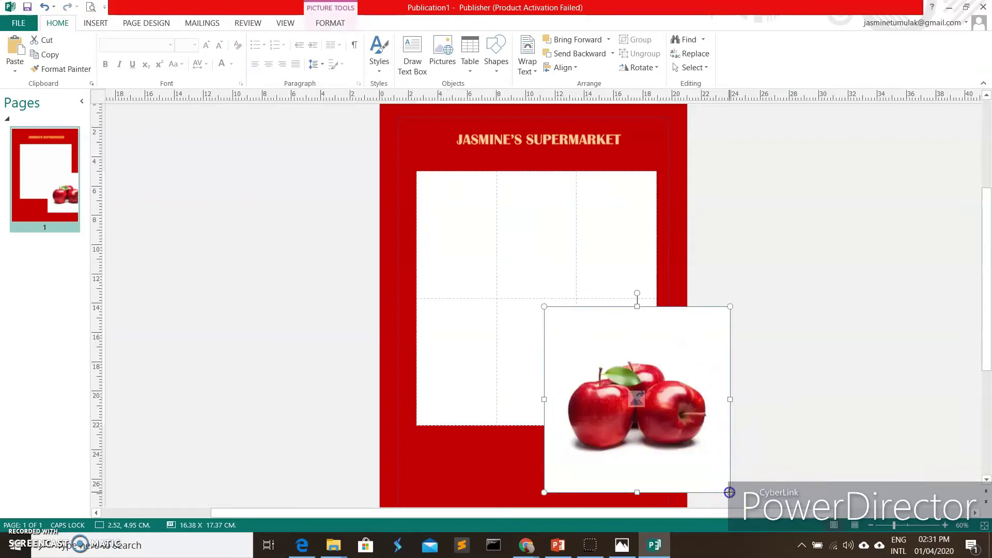
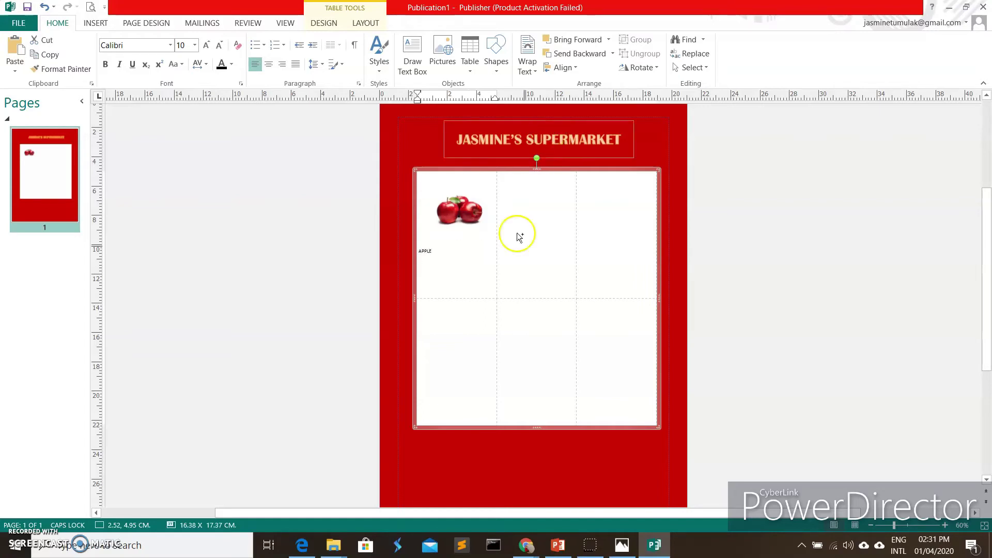
# - Center the word APPLE in the first cell and set its font to Berlin Sans FB Demi
pyautogui.scroll(5, 609, 362)
pyautogui.scroll(5, 609, 363)
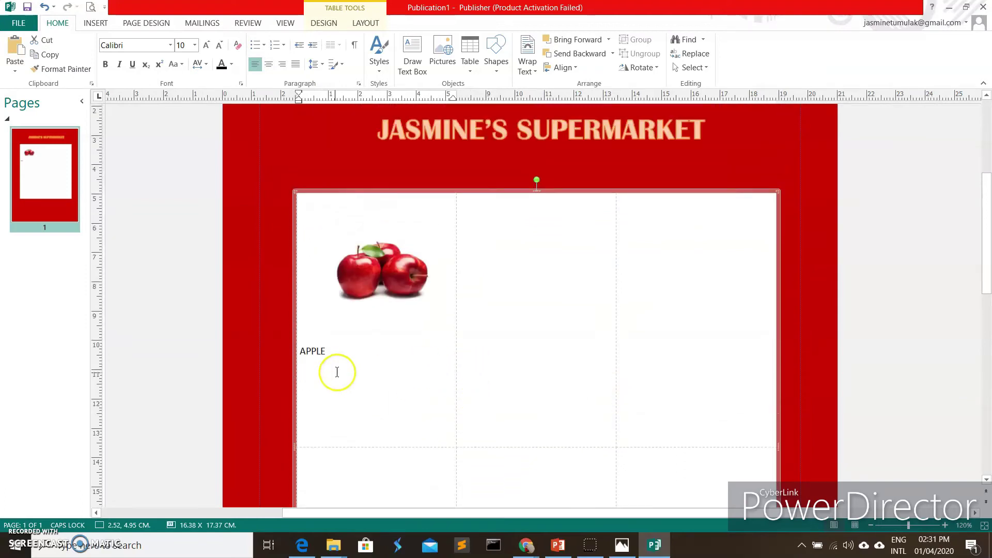
pyautogui.moveTo(337, 372); pyautogui.dragTo(310, 347)
pyautogui.click(268, 64)
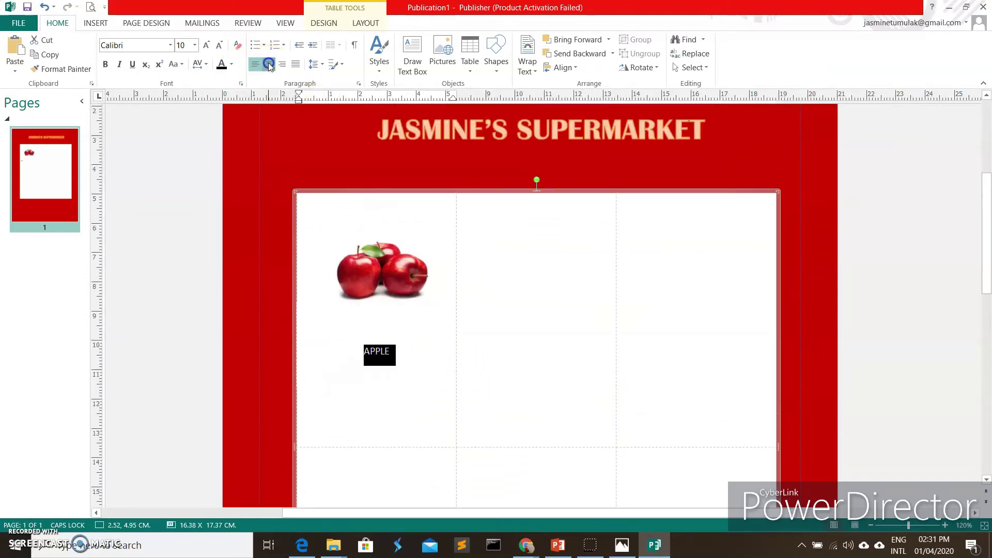
pyautogui.click(170, 44)
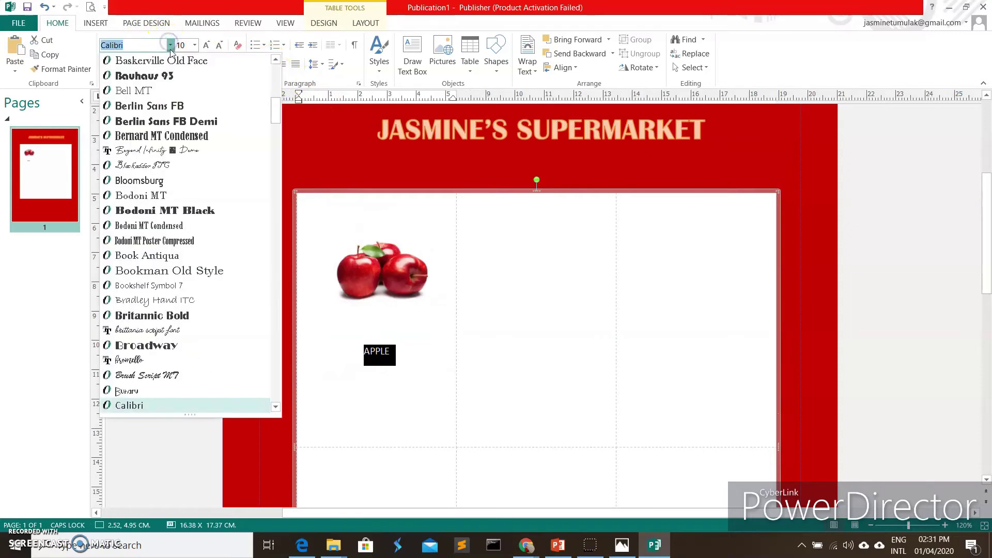
pyautogui.click(170, 122)
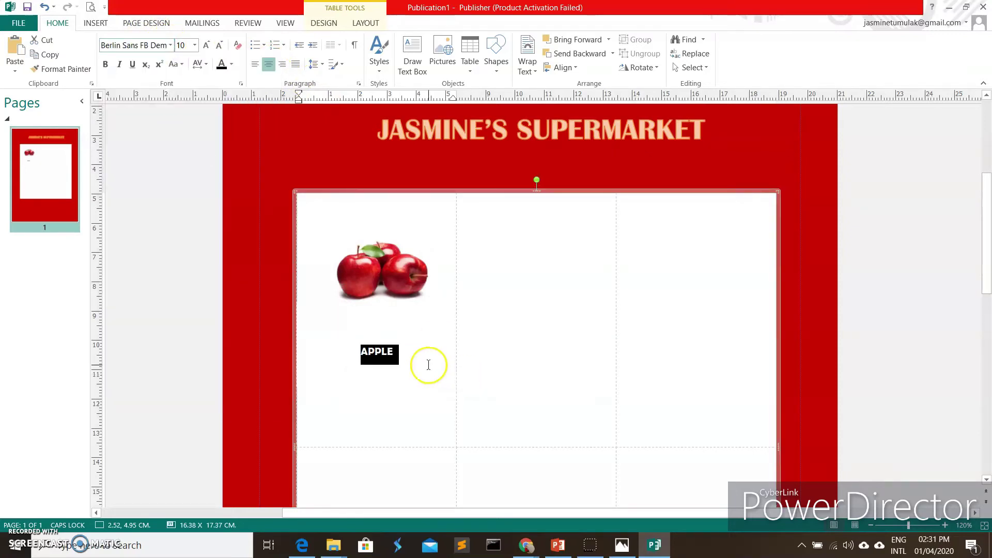
pyautogui.click(413, 359)
# - Widen the apple picture on both sides to about 4.91 cm, keeping it about 4.11 cm high above the APPLE label
pyautogui.click(382, 269)
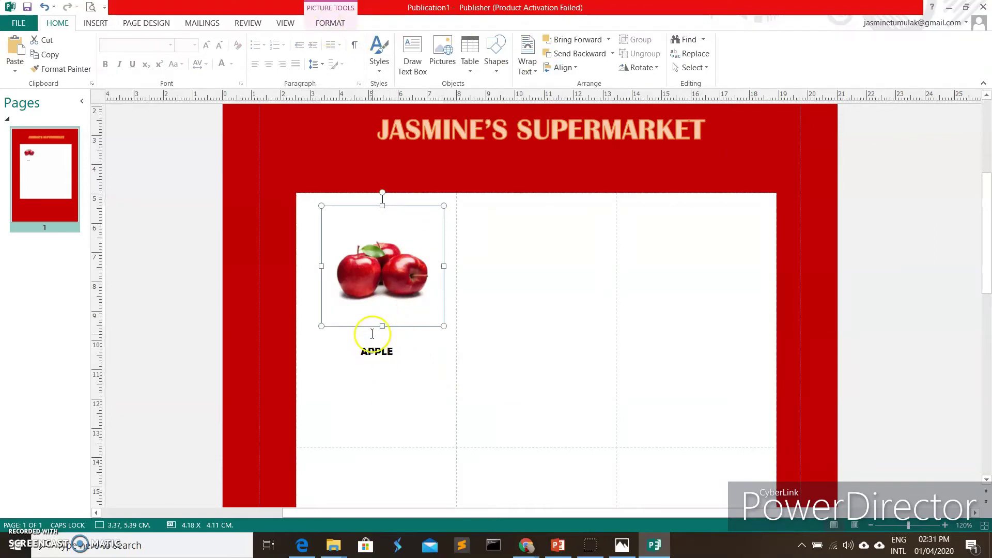
pyautogui.moveTo(382, 326); pyautogui.dragTo(382, 370)
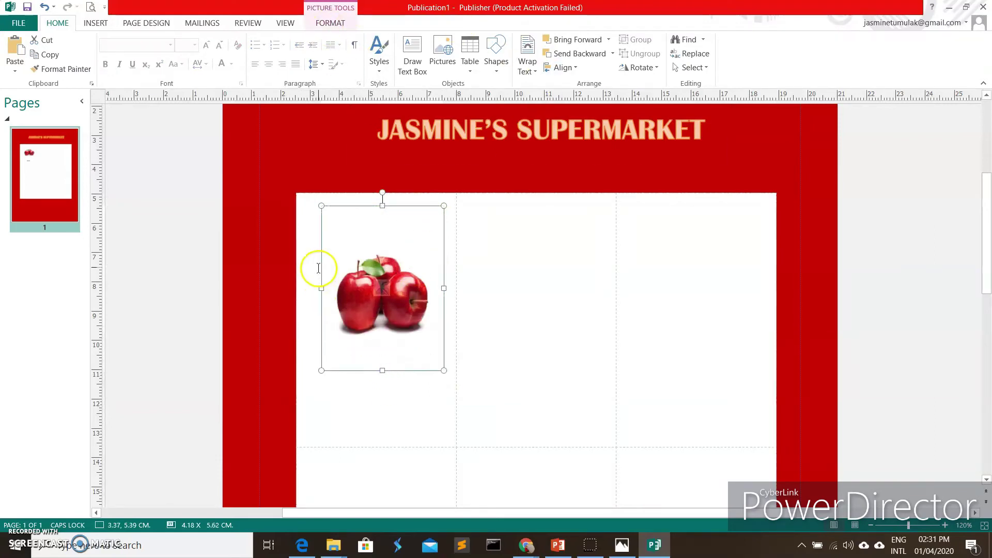
pyautogui.hotkey('ctrl', 'z')
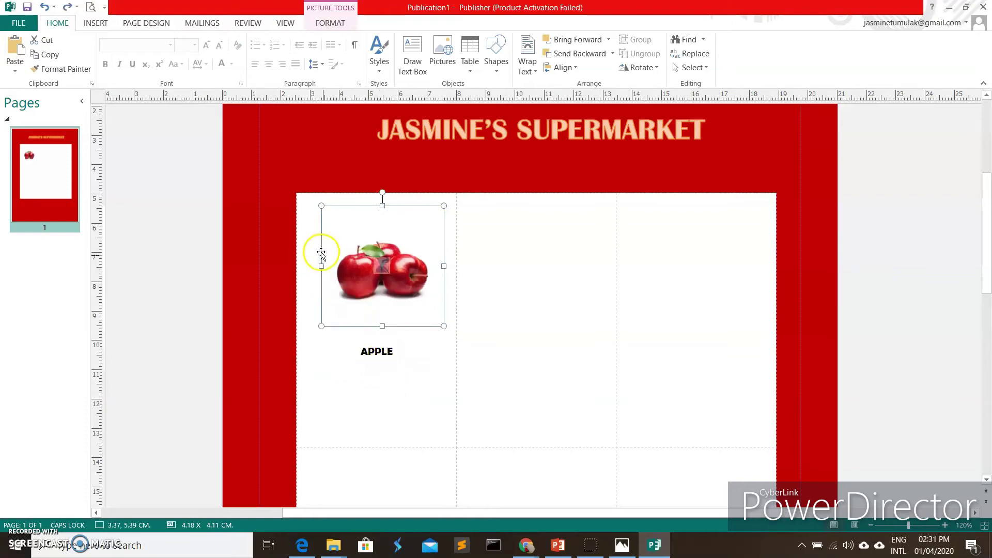
pyautogui.moveTo(307, 265); pyautogui.dragTo(308, 266)
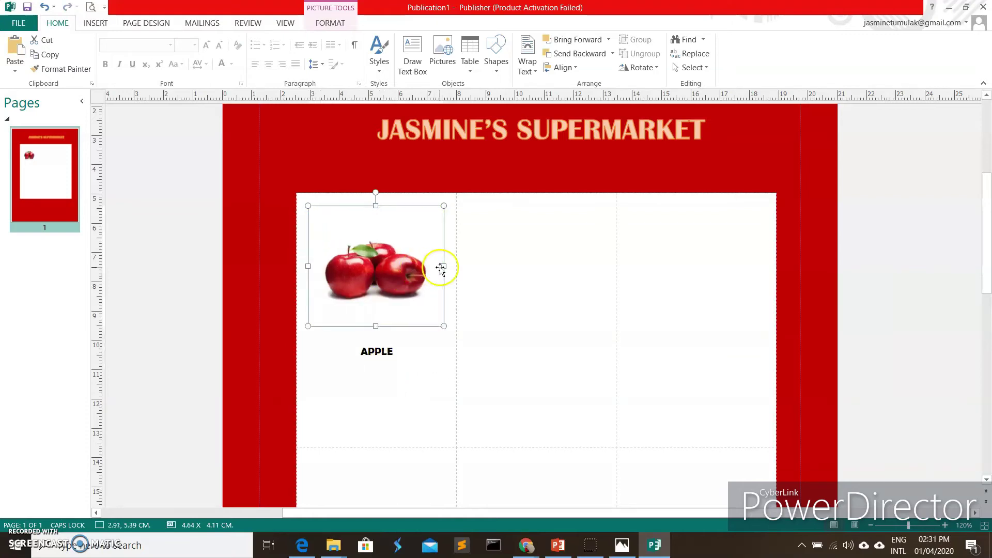
pyautogui.moveTo(449, 268); pyautogui.dragTo(451, 268)
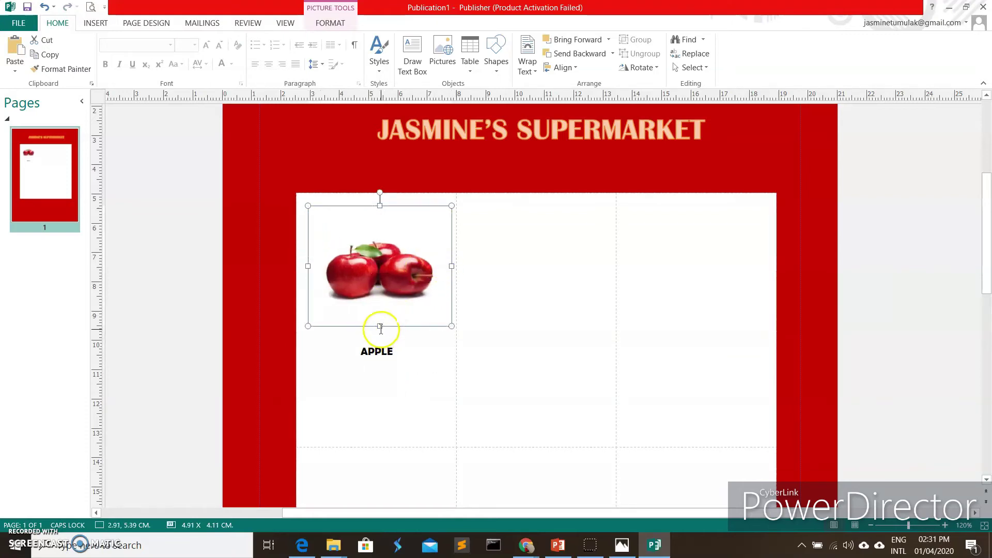
pyautogui.click(380, 329)
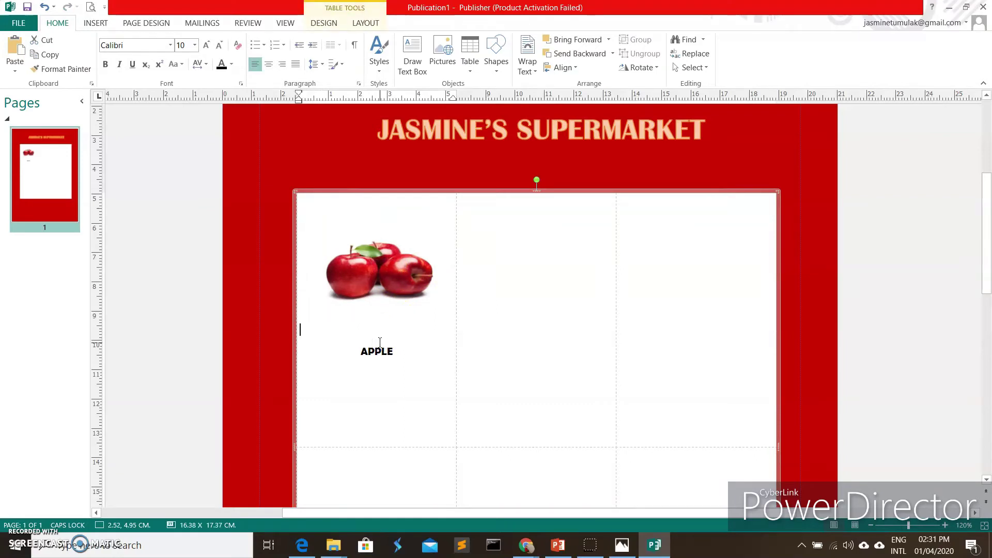
# - Add the price line 400 BZ/KILO below APPLE and enlarge the word APPLE to one font size below 22 pt
pyautogui.click(392, 359)
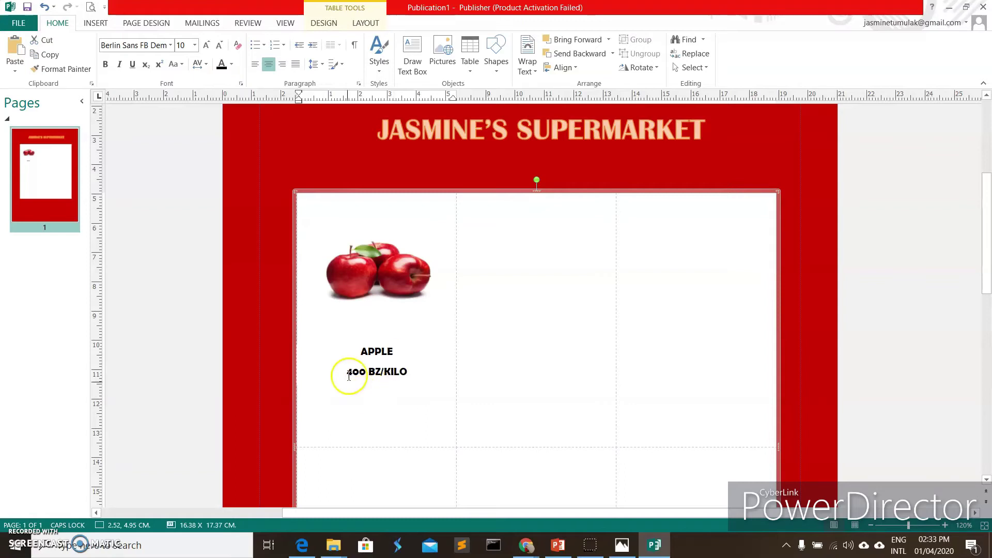
pyautogui.moveTo(405, 349); pyautogui.dragTo(327, 348)
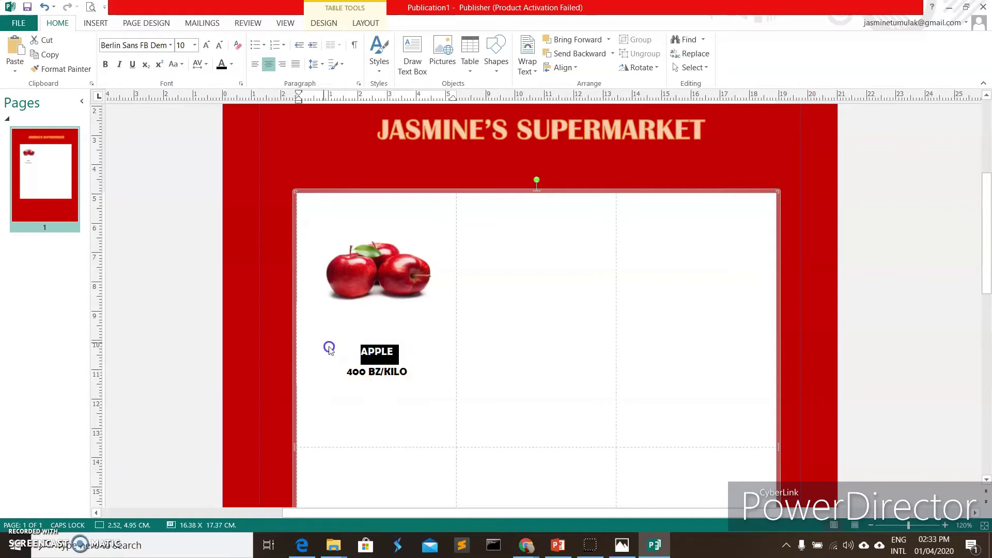
pyautogui.click(195, 45)
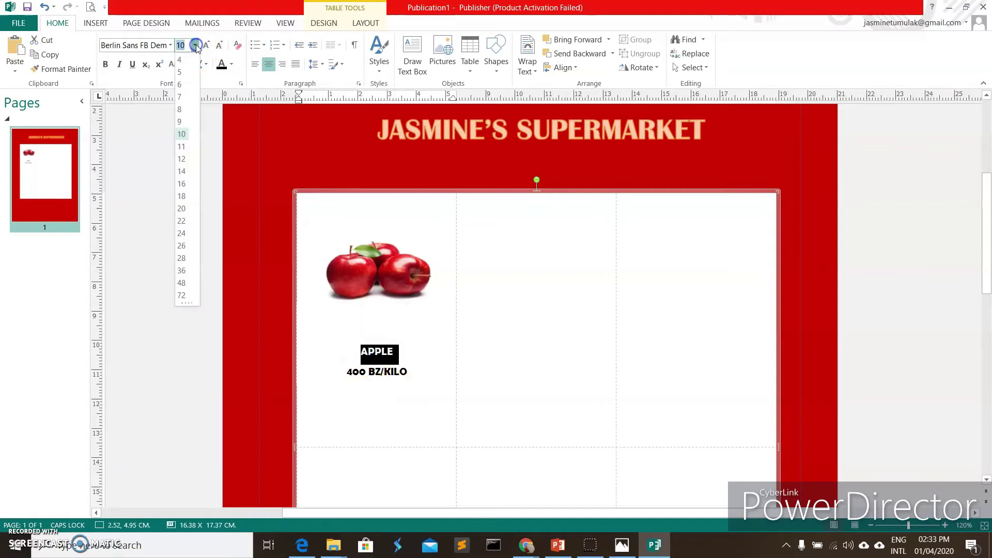
pyautogui.click(182, 222)
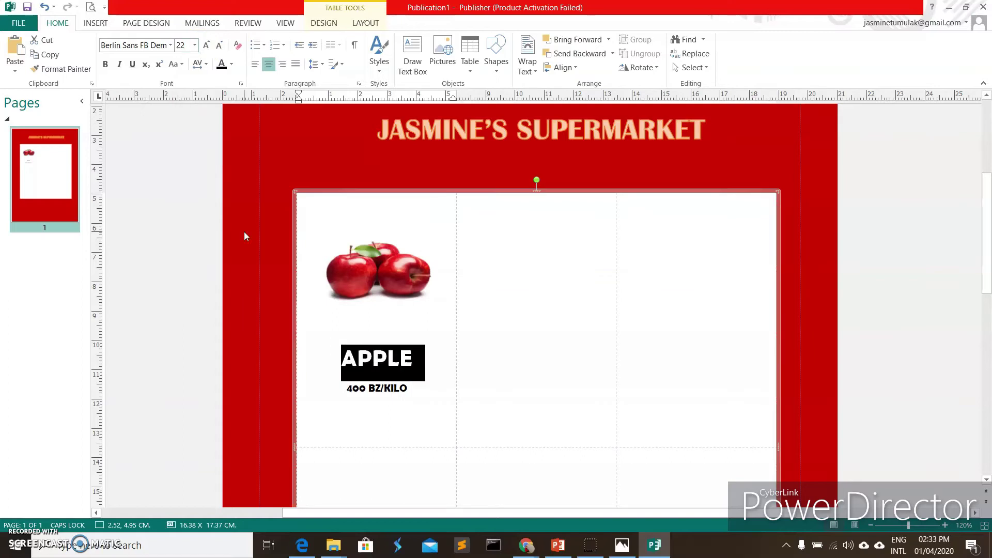
pyautogui.click(219, 46)
pyautogui.click(413, 397)
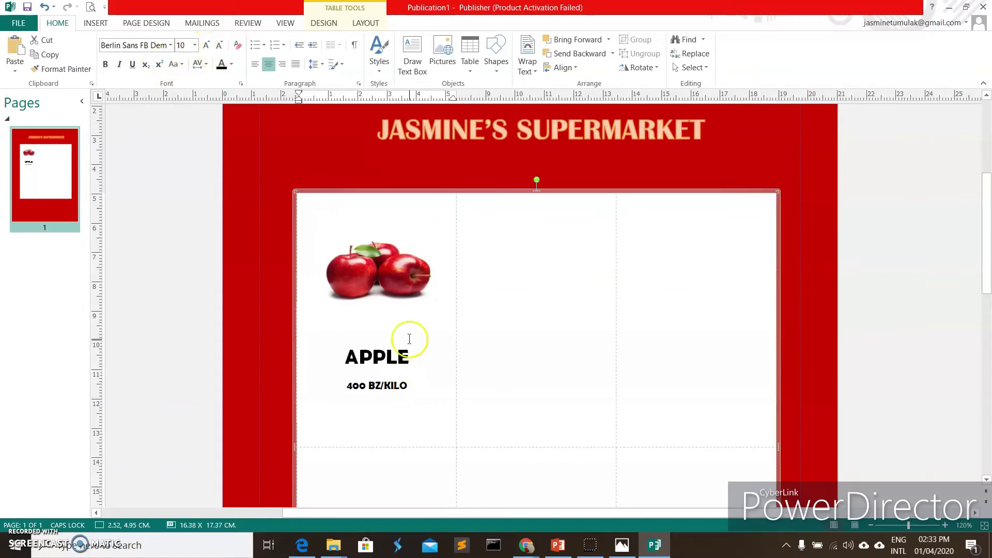
# - Stretch the apple picture downward to about 4.87 cm high and insert a line break to move the APPLE label and price lower
pyautogui.click(374, 284)
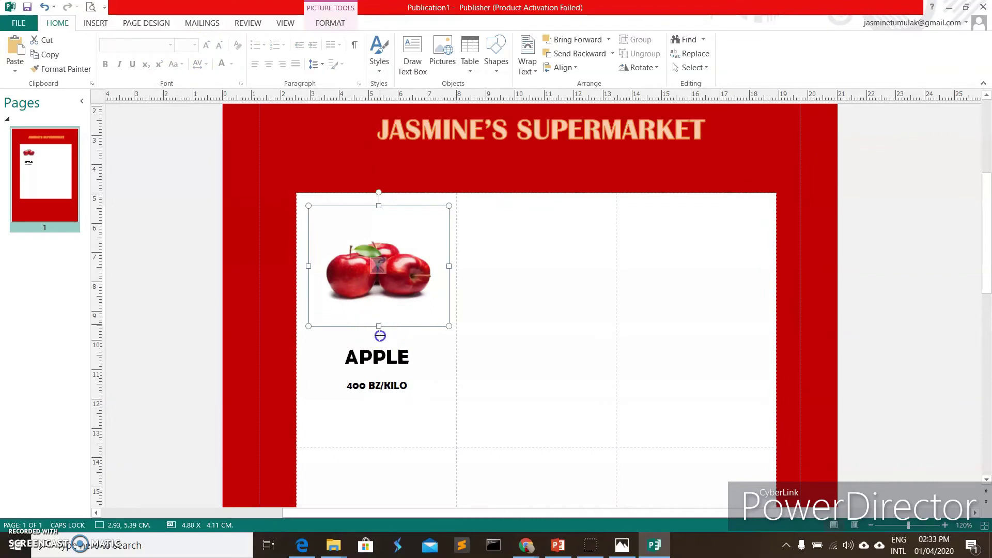
pyautogui.moveTo(378, 346); pyautogui.dragTo(379, 362)
pyautogui.click(345, 356)
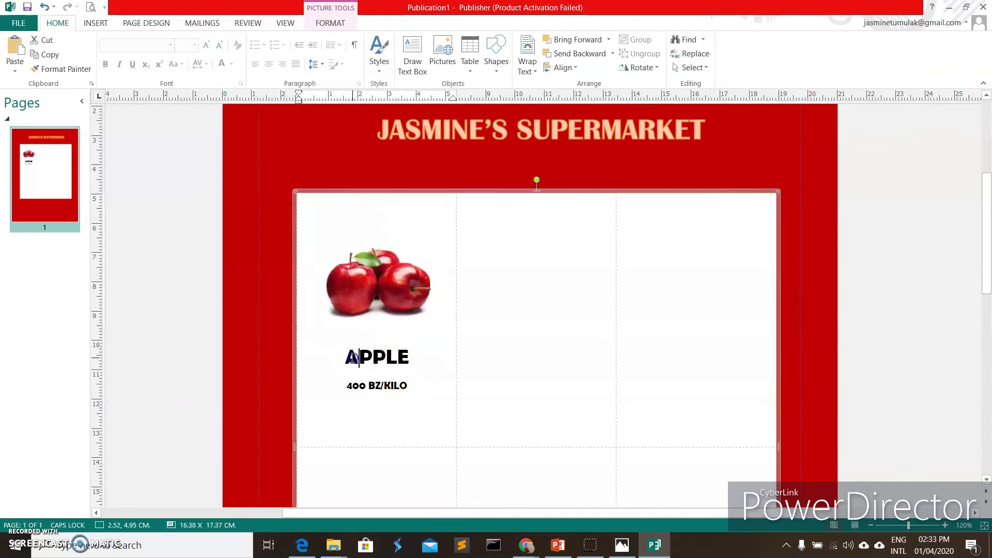
pyautogui.press('Return')
pyautogui.click(382, 340)
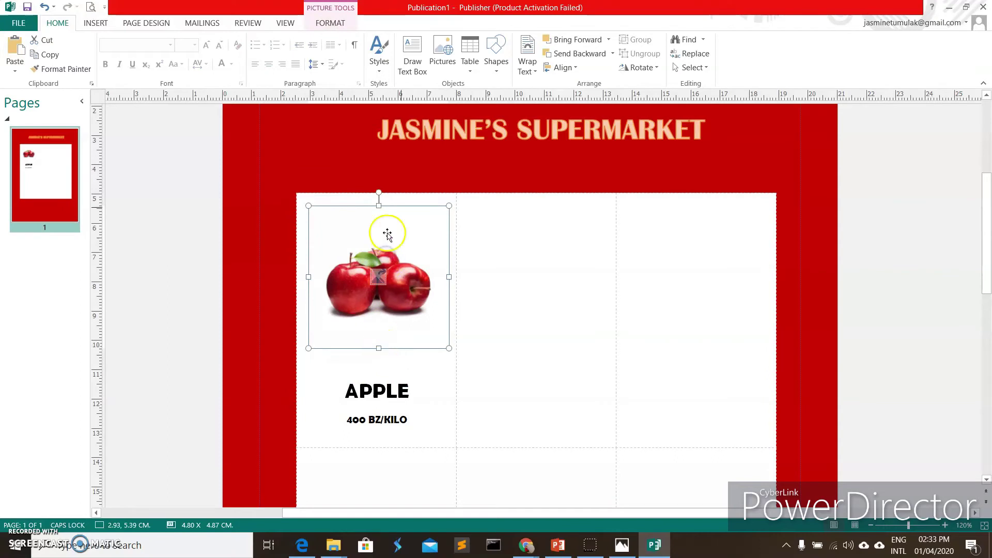
# - Crop the blank margins on all four sides of the apple picture, leaving it about 3.75 cm wide and 2.83 cm high
pyautogui.click(330, 22)
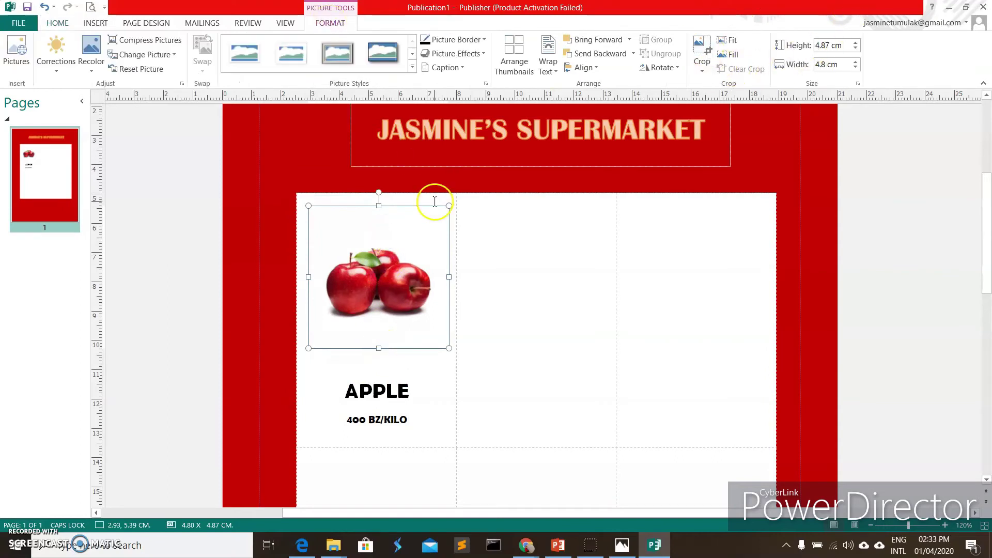
pyautogui.click(706, 50)
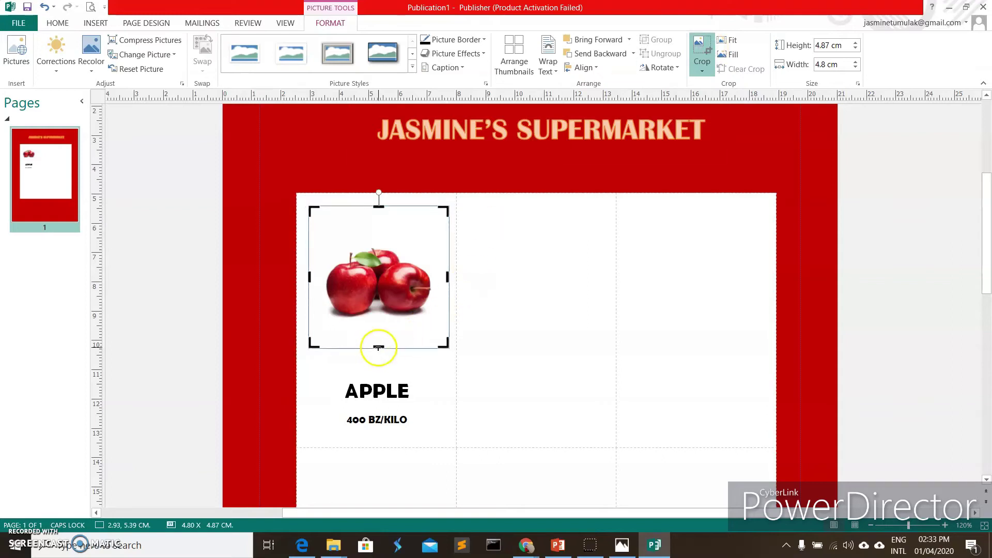
pyautogui.moveTo(379, 347); pyautogui.dragTo(379, 318)
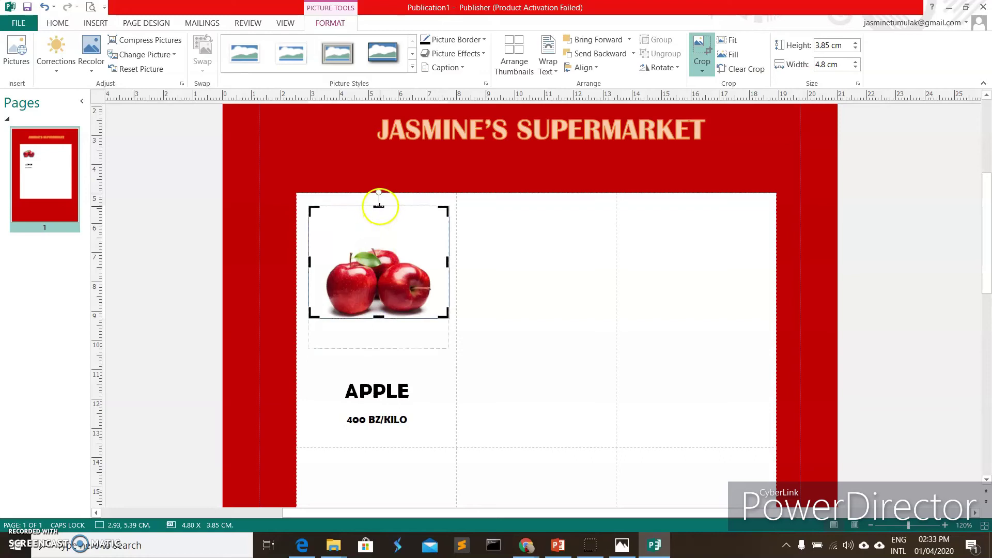
pyautogui.moveTo(379, 207); pyautogui.dragTo(381, 236)
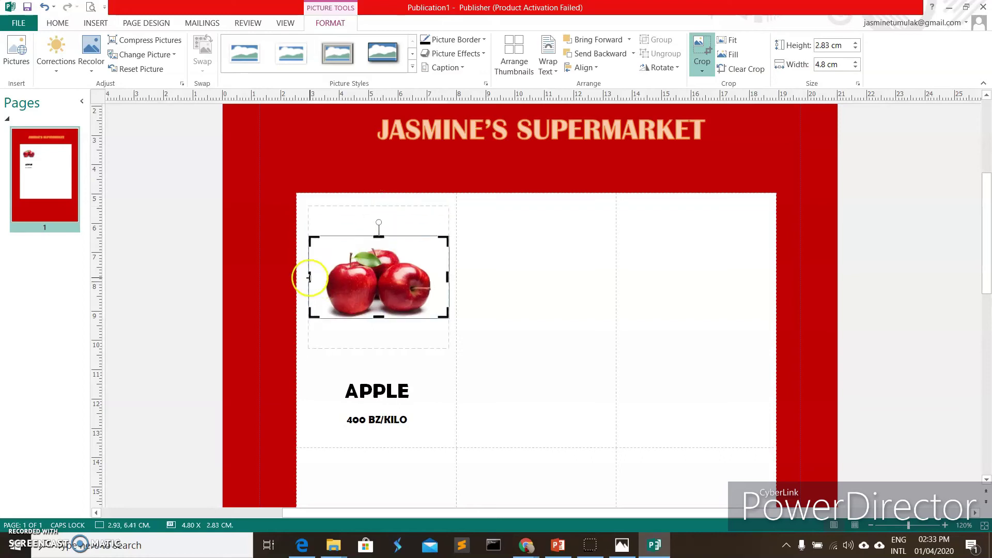
pyautogui.moveTo(308, 278); pyautogui.dragTo(323, 279)
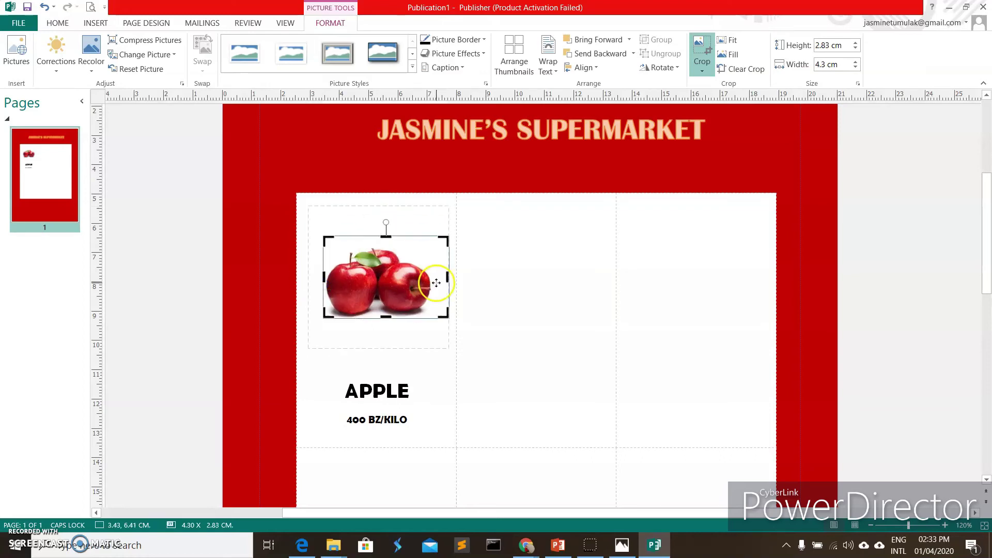
pyautogui.moveTo(447, 279); pyautogui.dragTo(431, 279)
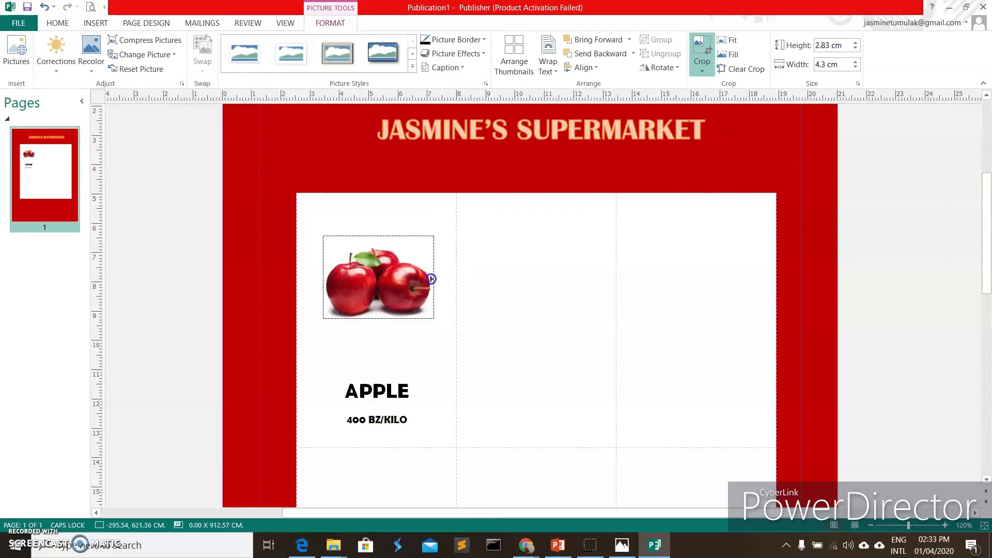
pyautogui.click(533, 299)
# - Enlarge the cropped apple picture proportionally from two opposite corners to nearly fill the first cell's width above the APPLE label
pyautogui.click(370, 287)
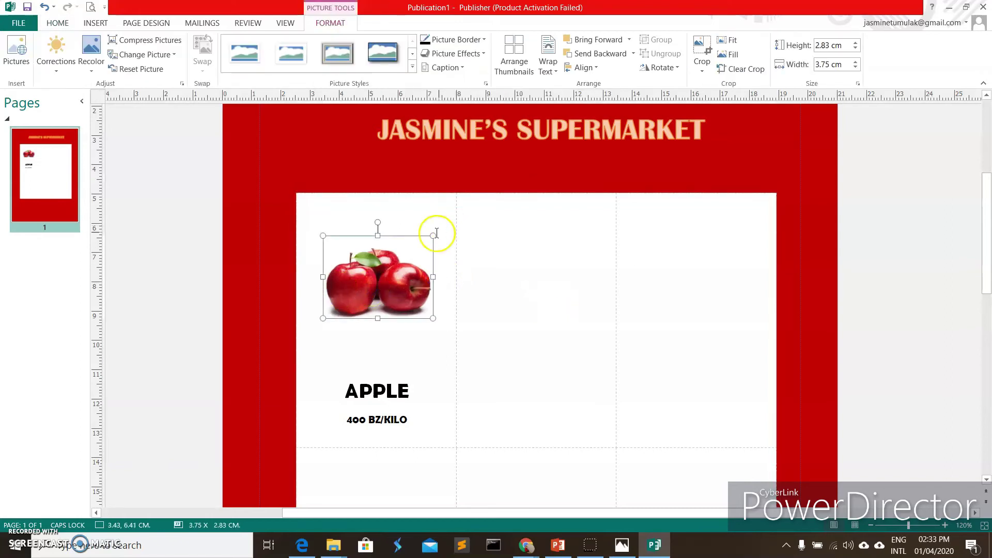
pyautogui.moveTo(324, 318); pyautogui.dragTo(305, 332)
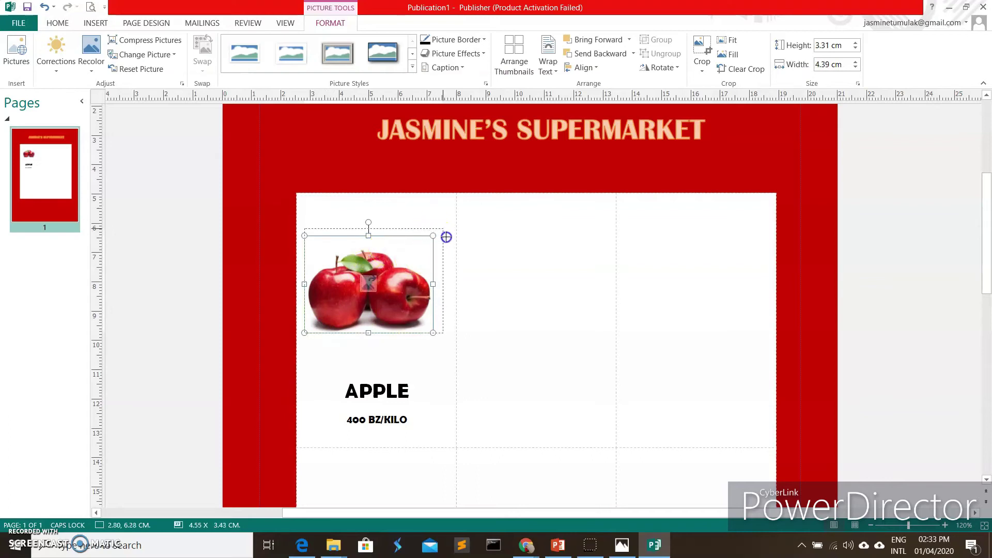
pyautogui.moveTo(446, 237); pyautogui.dragTo(456, 239)
pyautogui.click(504, 293)
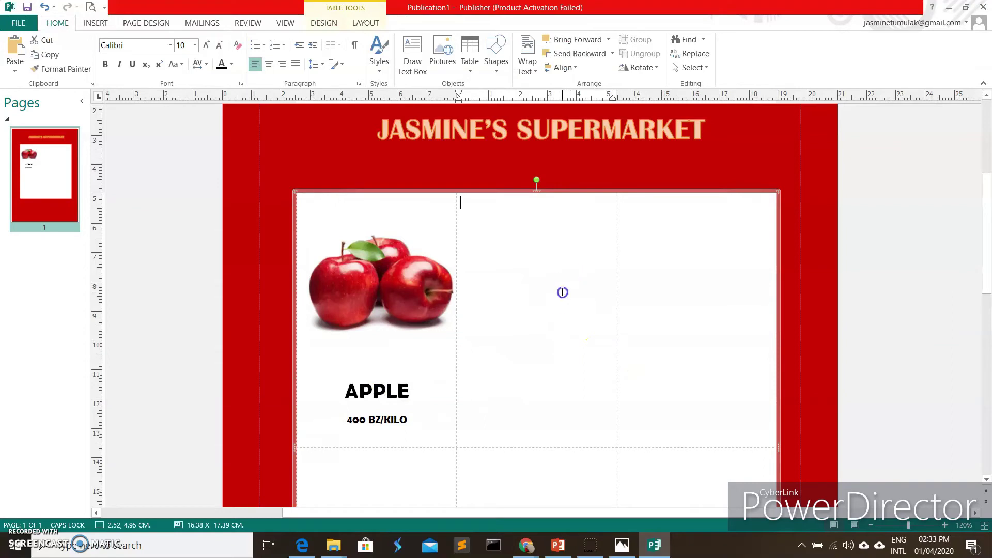
# - Switch to the Google Images results in Chrome and search for ORANGE
pyautogui.scroll(-1, 562, 292)
pyautogui.keyDown('ctrl'); pyautogui.scroll(-2, 553, 315); pyautogui.keyUp('ctrl')
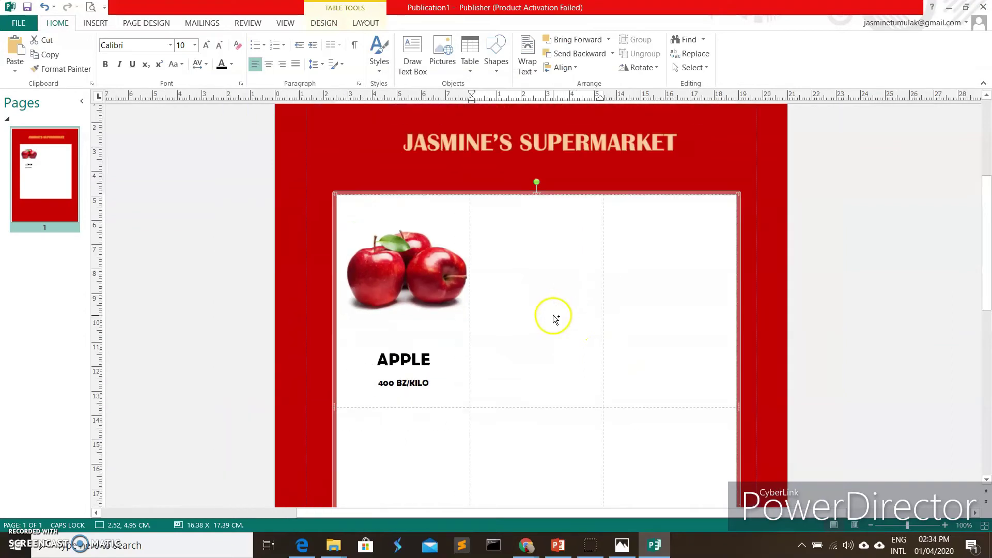
pyautogui.moveTo(526, 545)
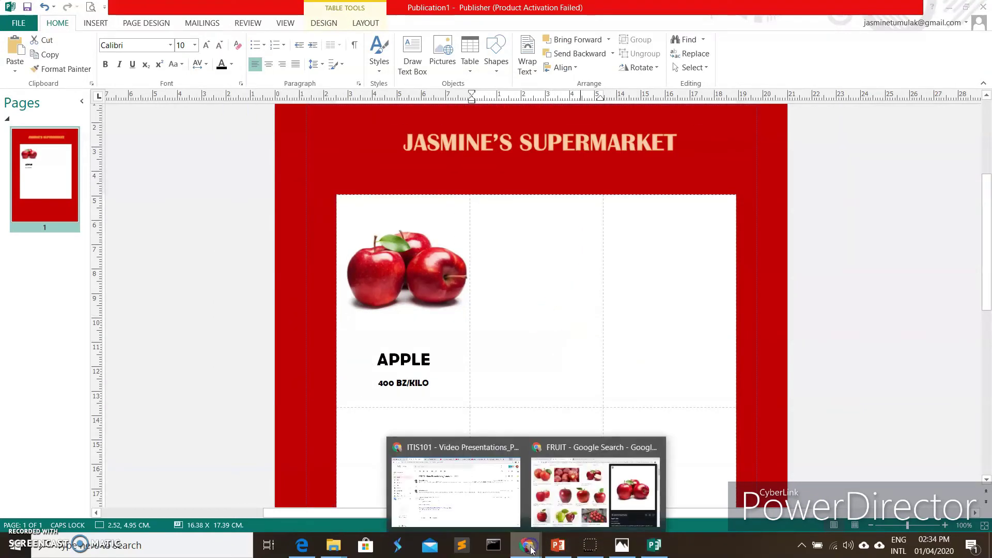
pyautogui.click(572, 479)
pyautogui.scroll(5, 502, 315)
pyautogui.doubleClick(148, 73)
pyautogui.write('OR')
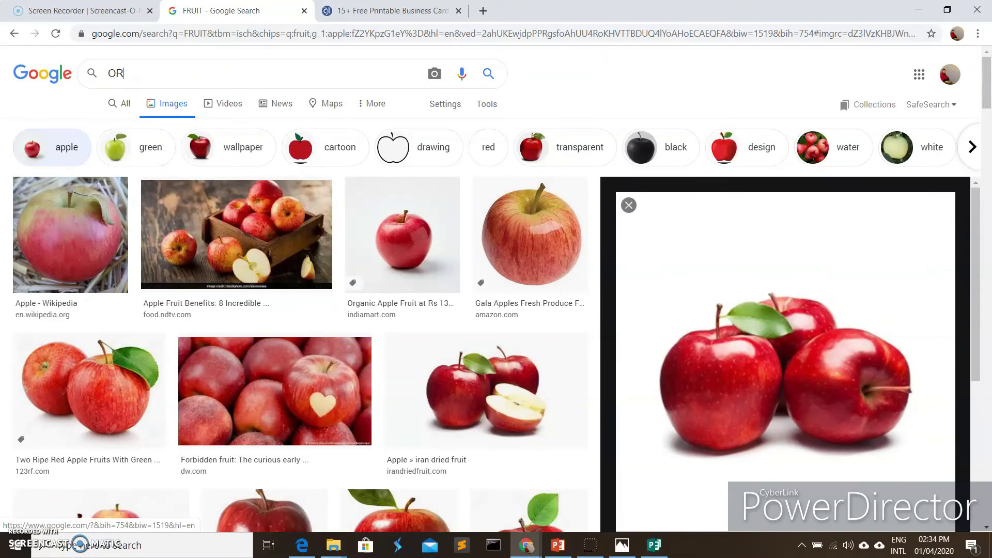
pyautogui.write('ANGE')
pyautogui.press('Return')
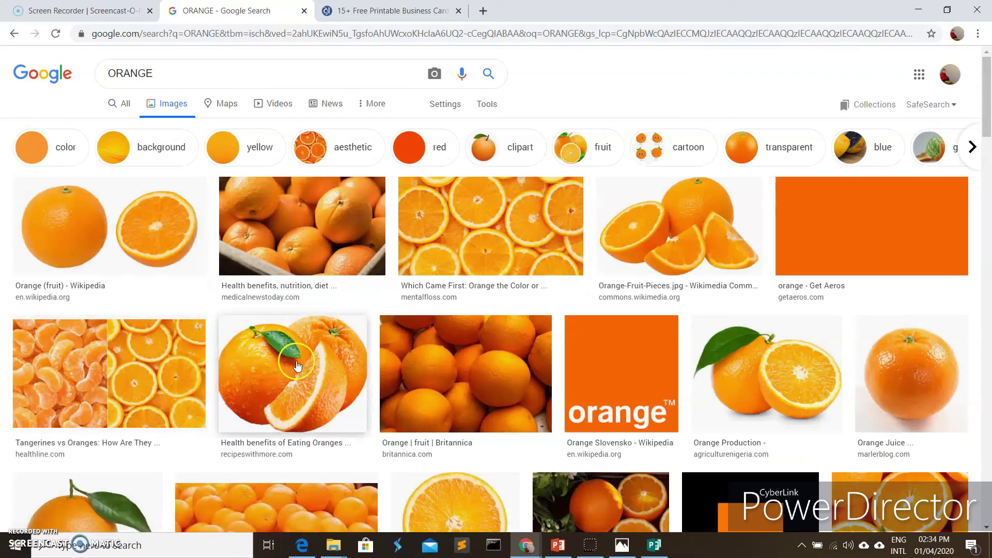
# - Copy the Agriculture Nigeria picture of a whole orange with a cut half and return to Publisher
pyautogui.click(766, 373)
pyautogui.scroll(-1, 699, 365)
pyautogui.scroll(1, 699, 365)
pyautogui.rightClick(703, 290)
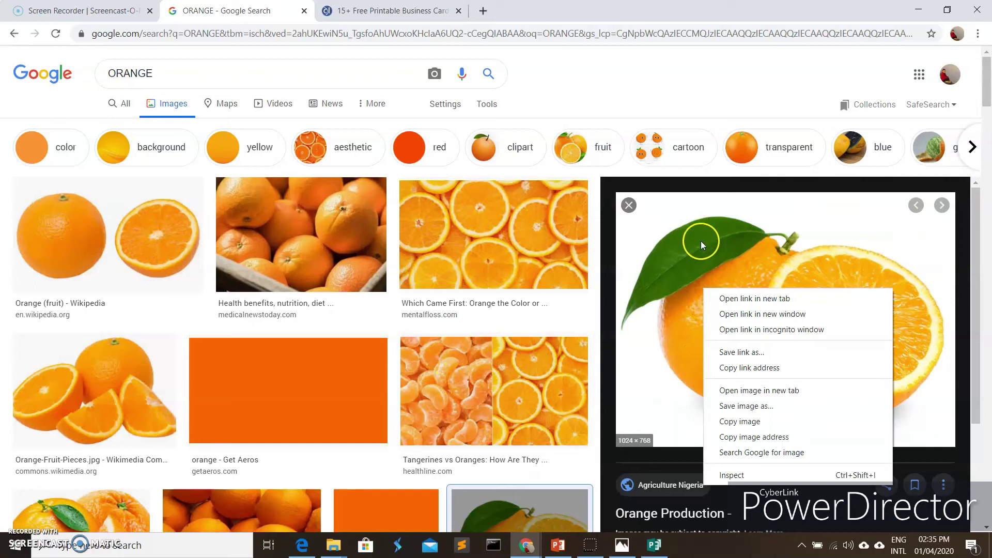
pyautogui.click(753, 422)
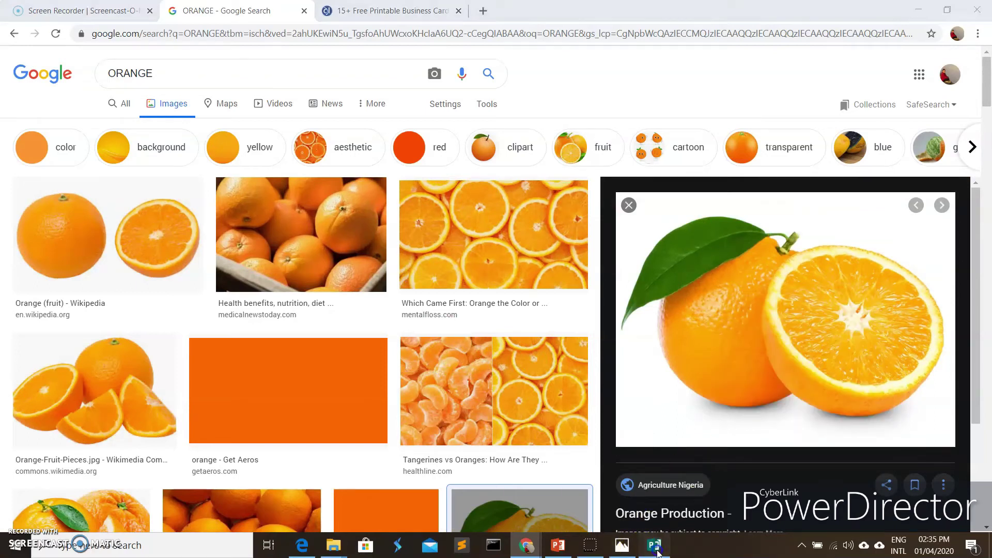
pyautogui.click(654, 544)
# - Paste the orange picture from the top middle cell and shrink it to about 10.25 cm wide and 7.69 cm high
pyautogui.rightClick(529, 218)
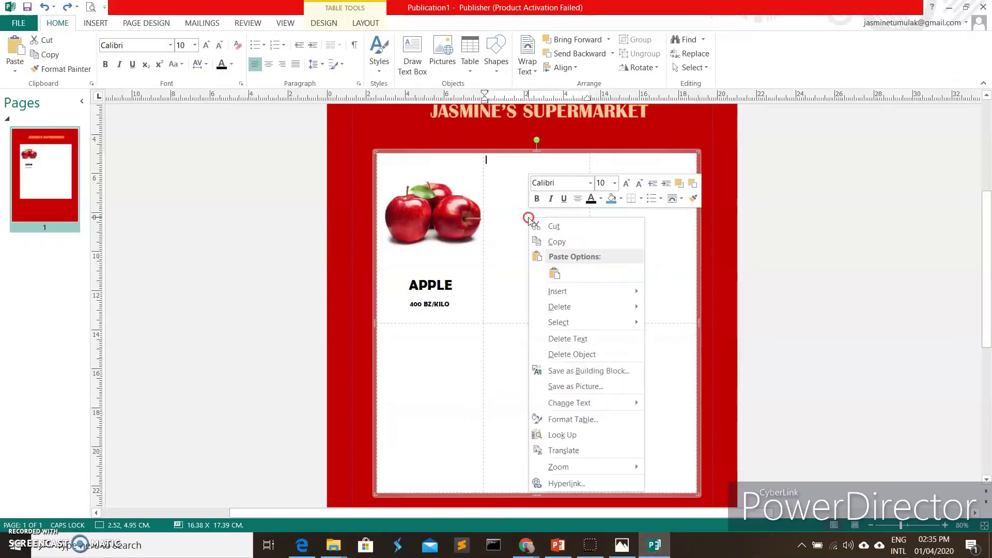
pyautogui.click(555, 276)
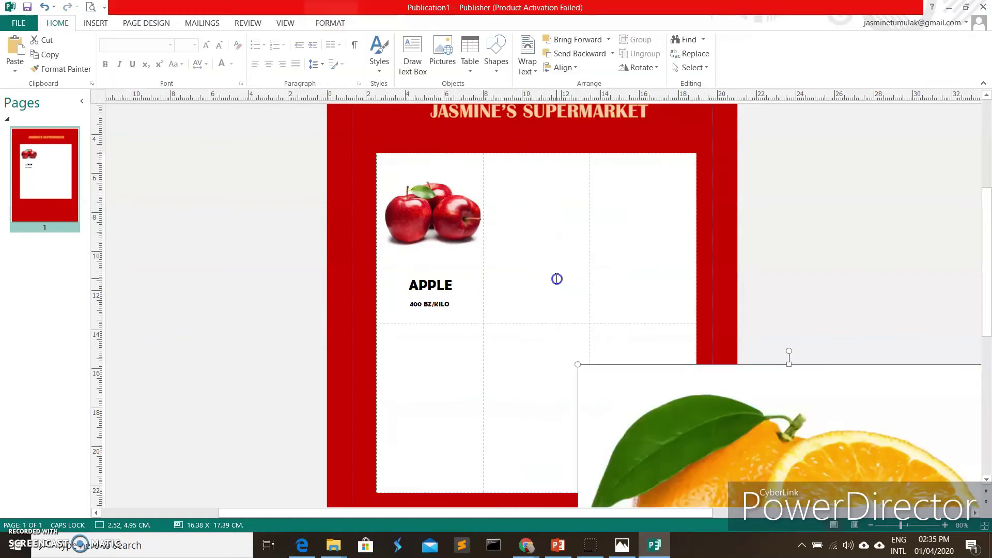
pyautogui.moveTo(708, 426); pyautogui.dragTo(477, 211)
pyautogui.moveTo(346, 150); pyautogui.dragTo(728, 318)
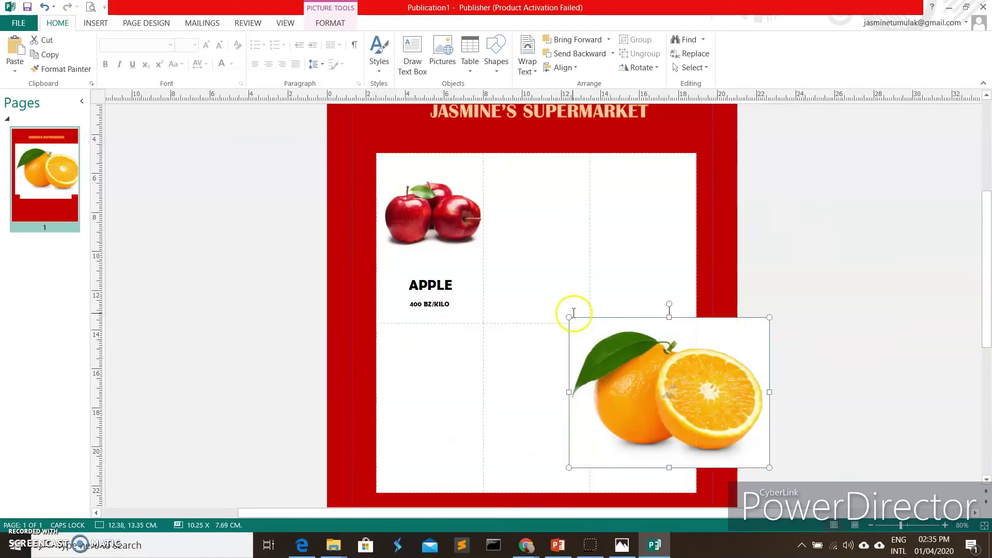
# - Shrink the orange picture further and place it in the top middle cell beside the apples
pyautogui.moveTo(671, 346); pyautogui.dragTo(672, 346)
pyautogui.click(612, 350)
pyautogui.moveTo(714, 405); pyautogui.dragTo(566, 211)
pyautogui.moveTo(475, 157); pyautogui.dragTo(499, 175)
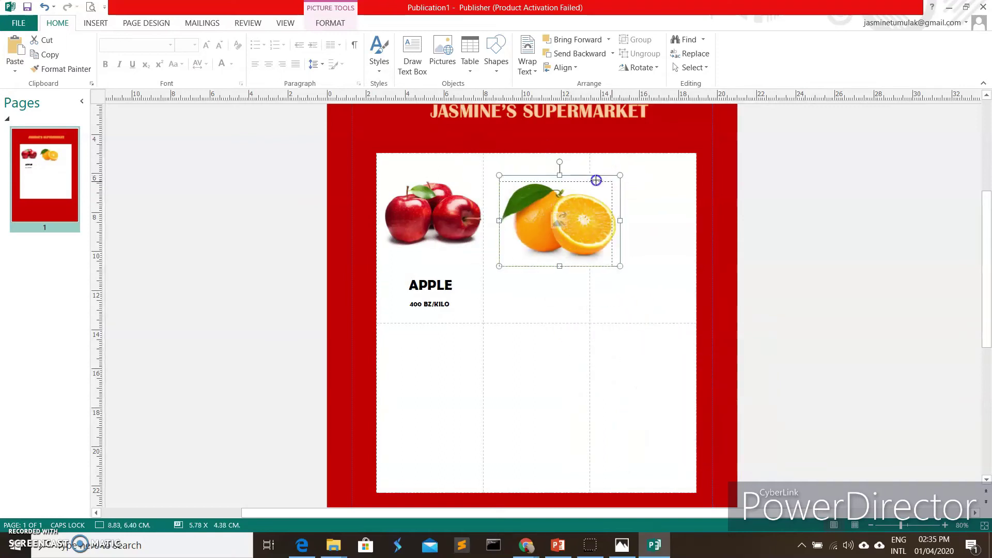